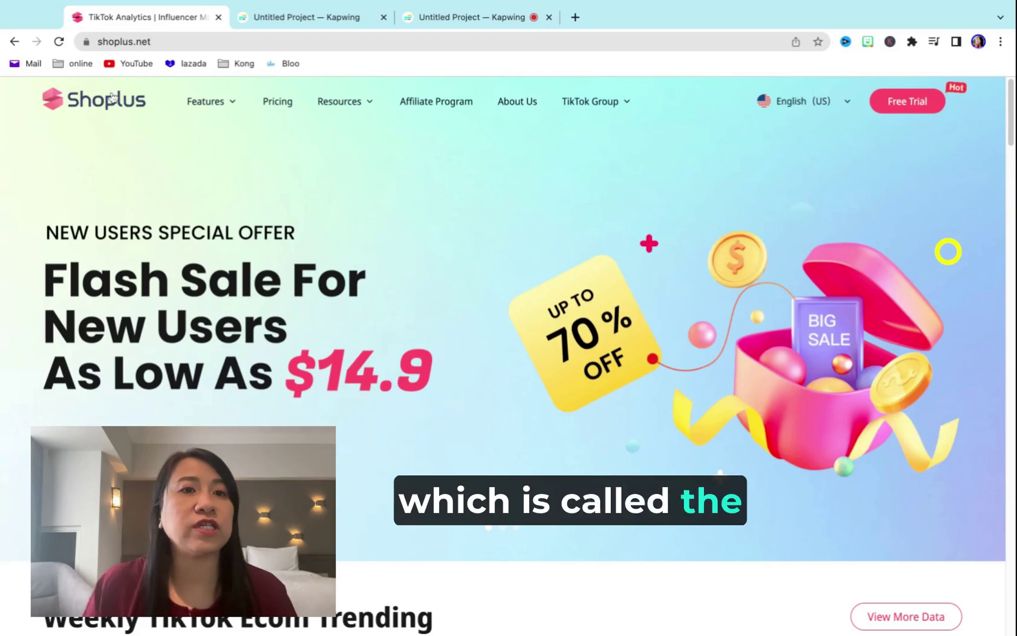
- Enter the Shoplus dashboard via Free Trial and scroll to the Malaysia TikTok Ranking section
left_click(173, 43)
mouse_move(205, 102)
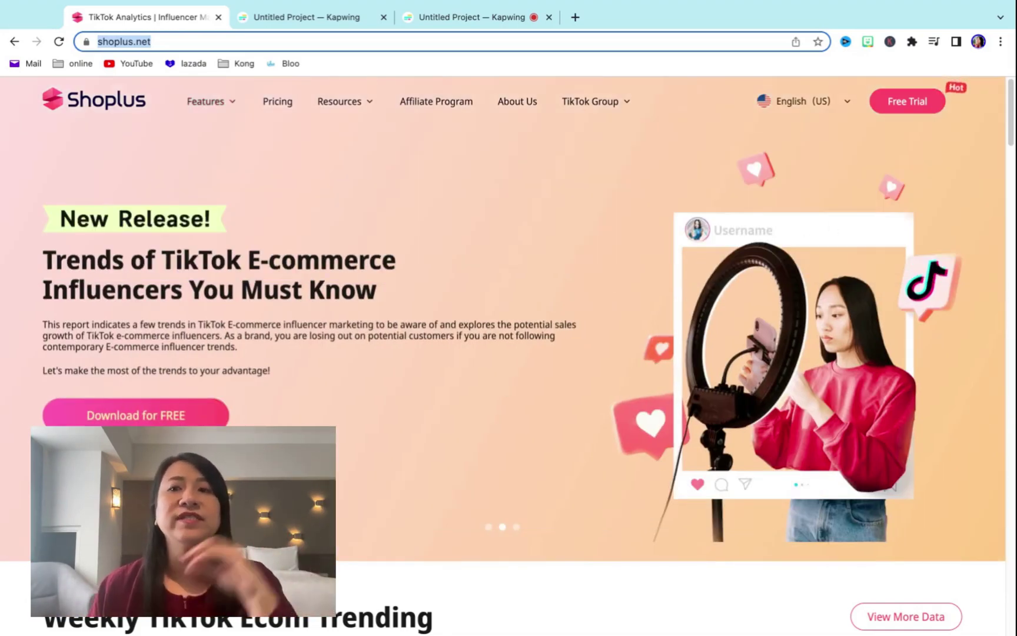
left_click(916, 104)
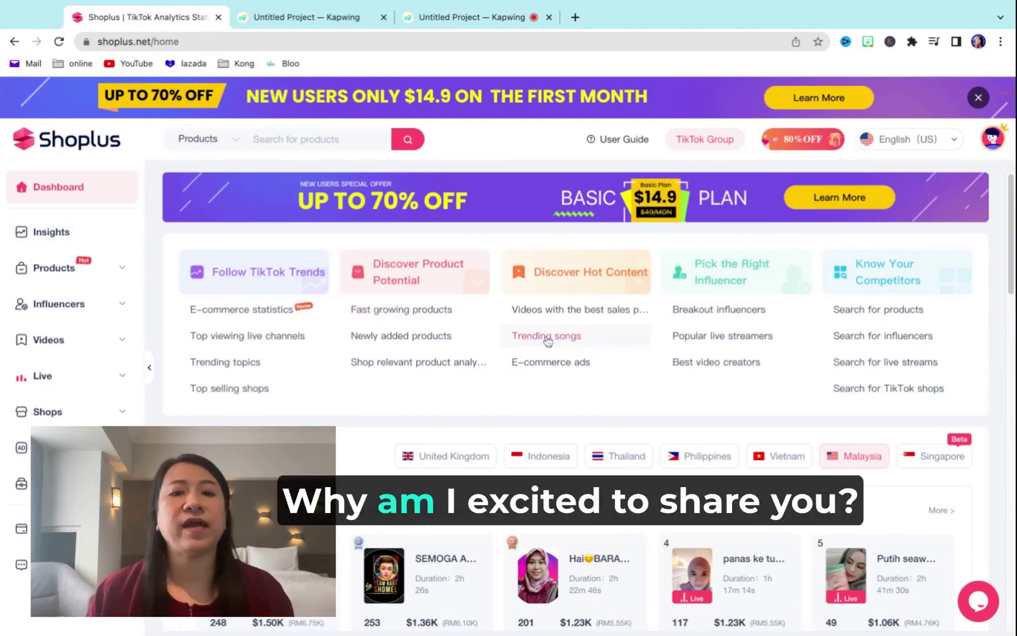
scroll(315, 367, "down", 3)
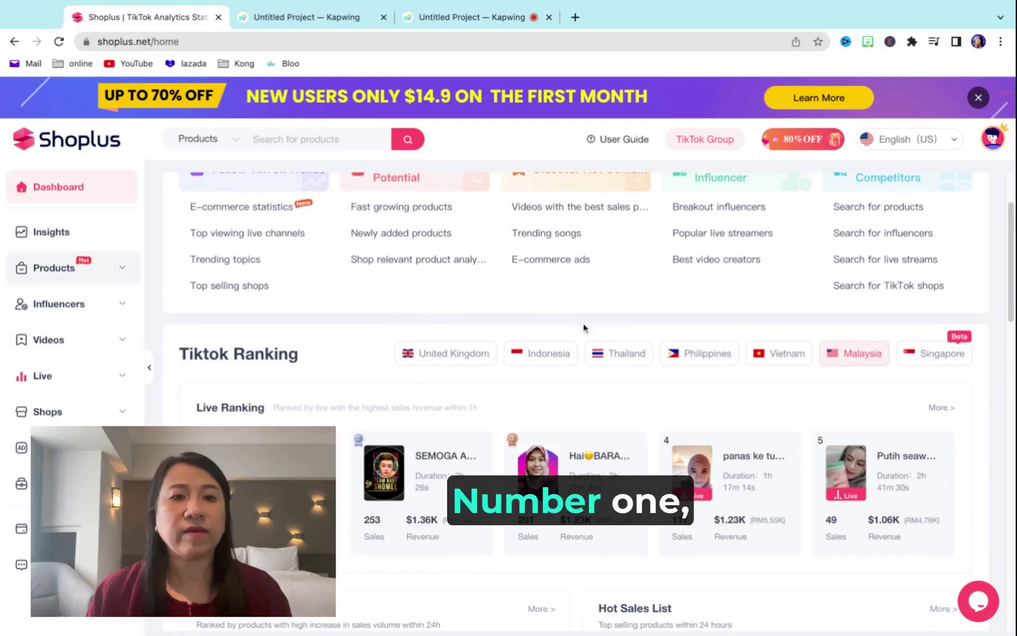
scroll(289, 315, "down", 1)
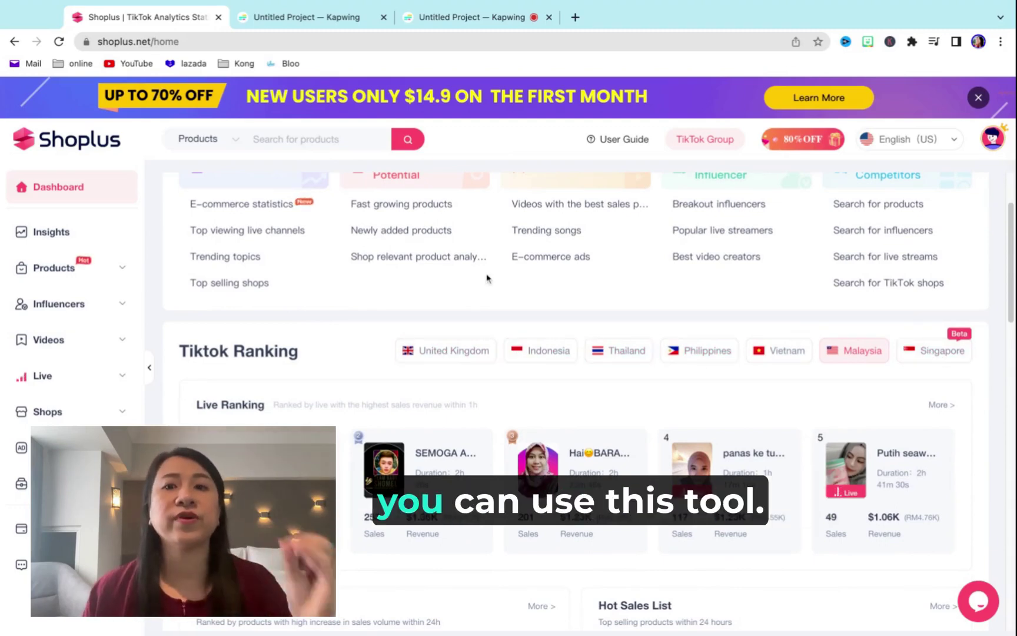
scroll(637, 296, "up", 2)
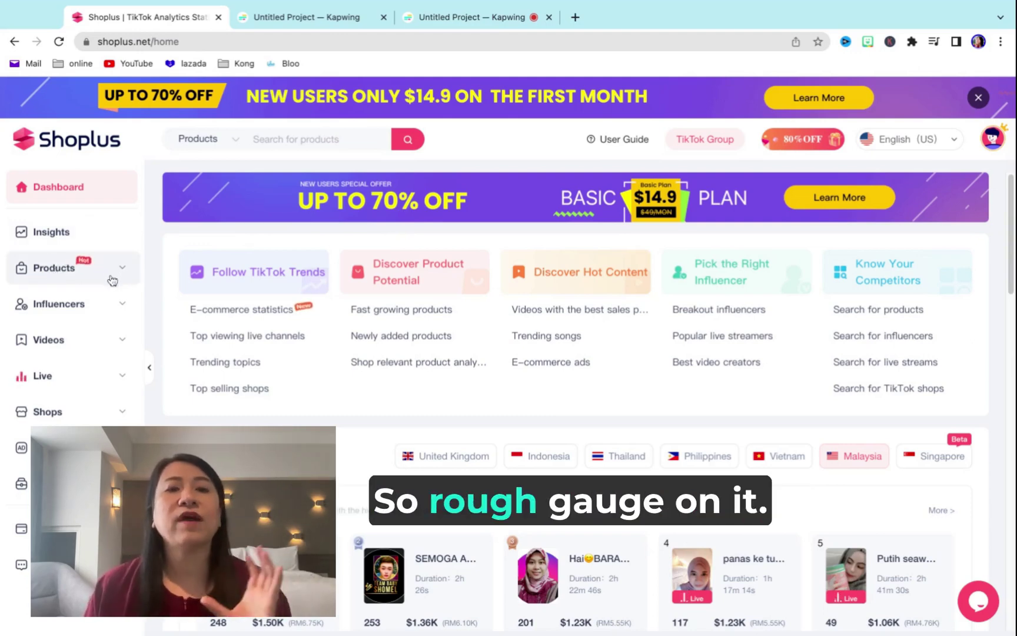
- Open Products Search, glance at the Hashtags tab, then return to Products
left_click(57, 275)
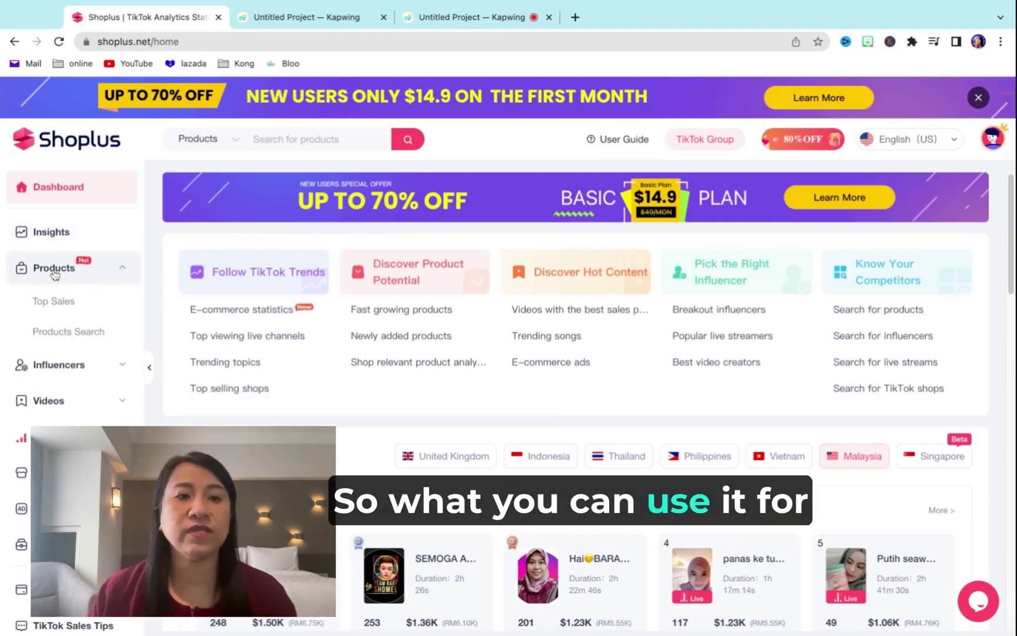
scroll(56, 283, "down", 1)
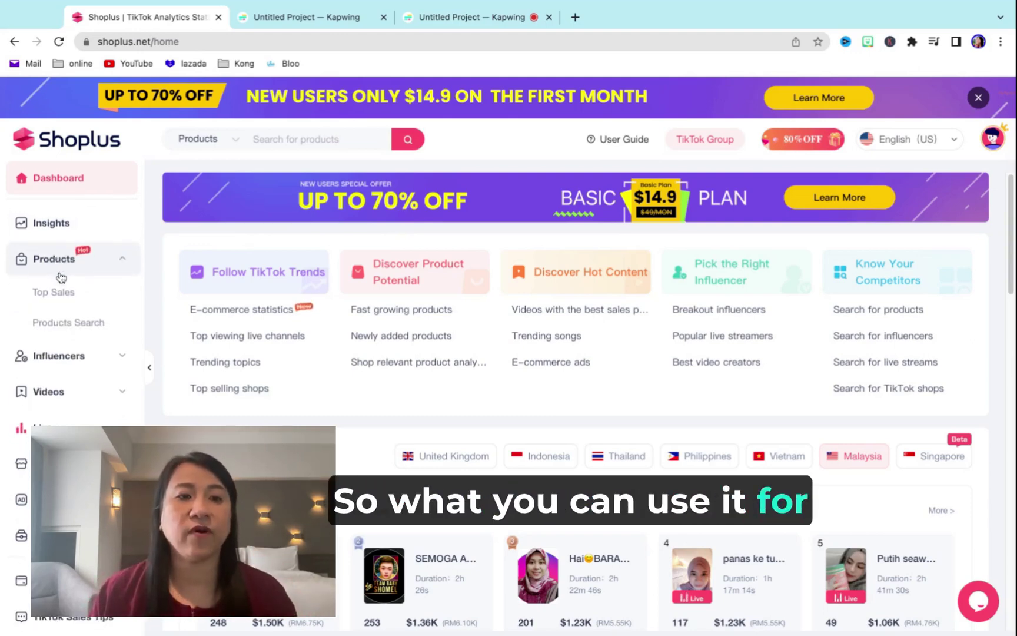
left_click(61, 330)
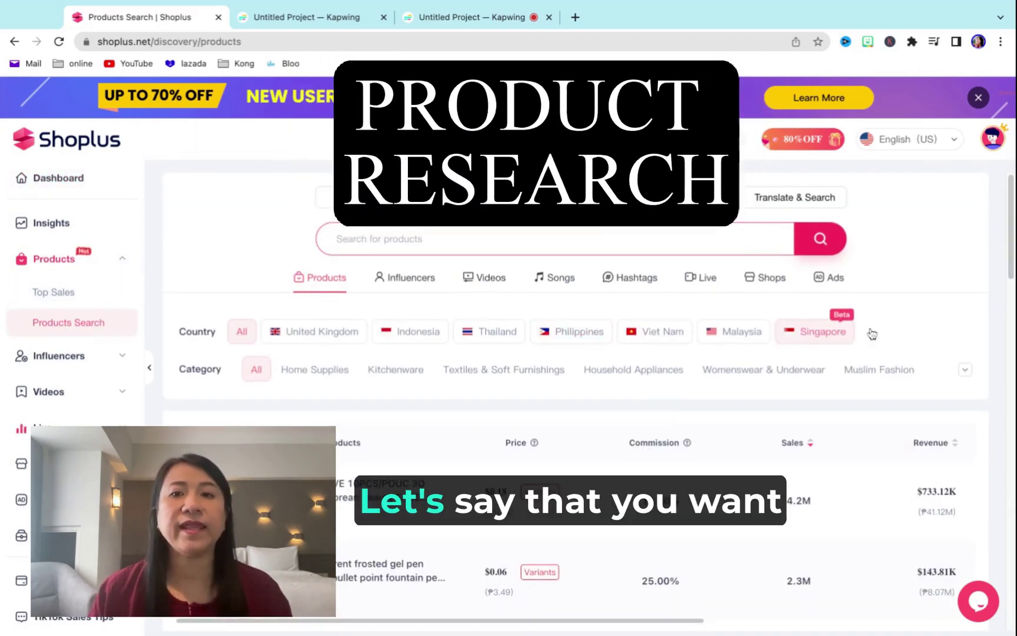
left_click(611, 285)
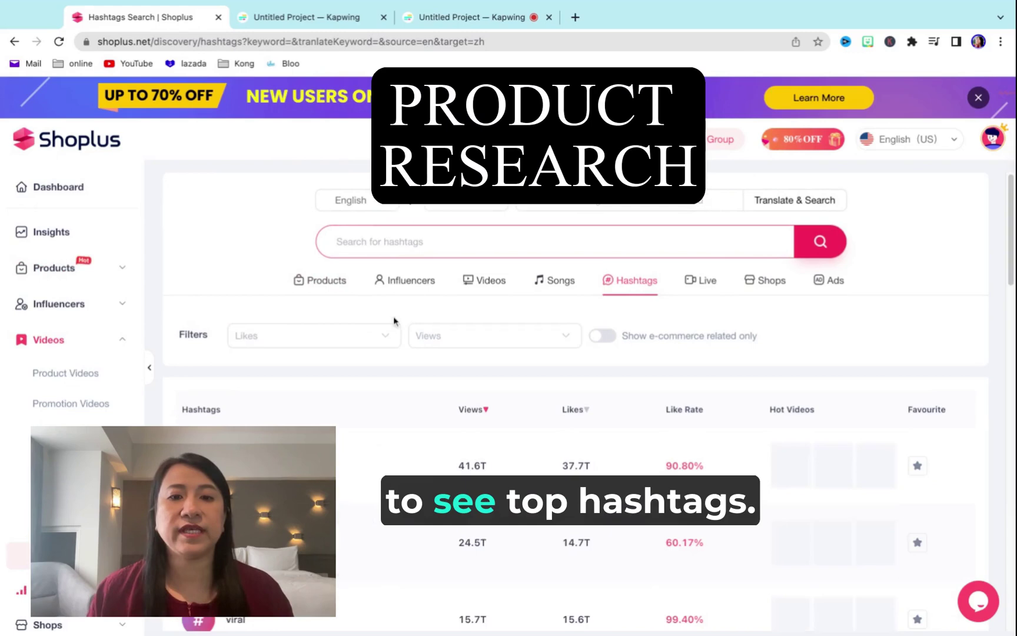
scroll(419, 331, "down", 1)
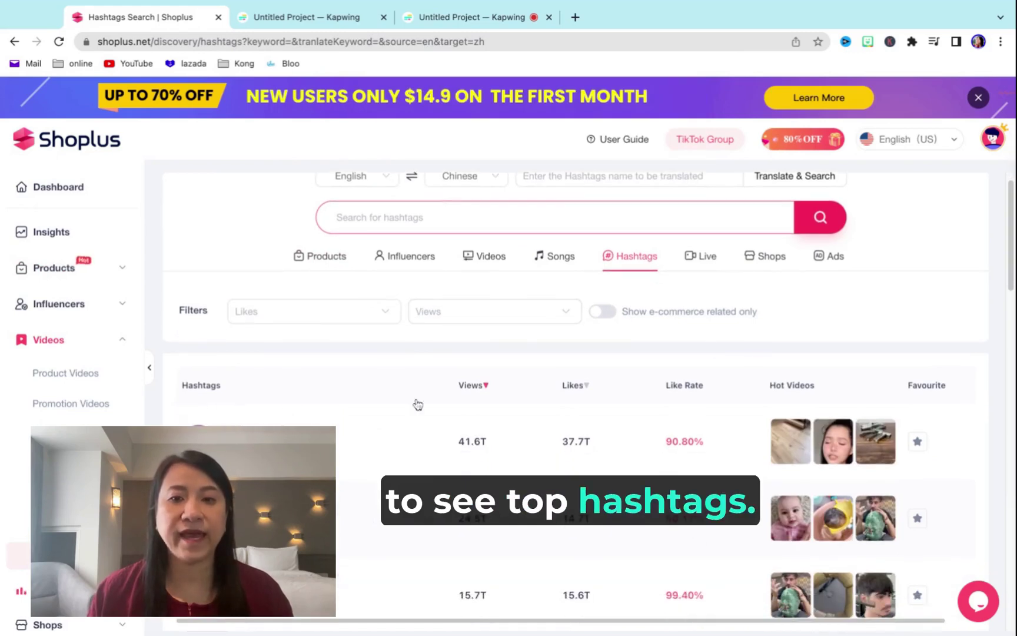
left_click(326, 257)
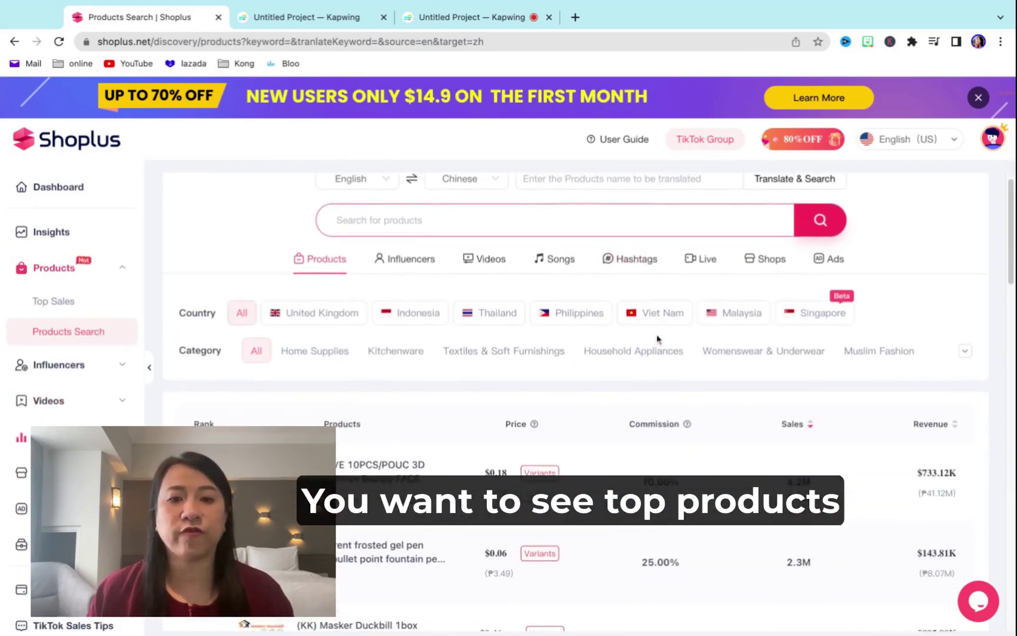
scroll(656, 338, "down", 1)
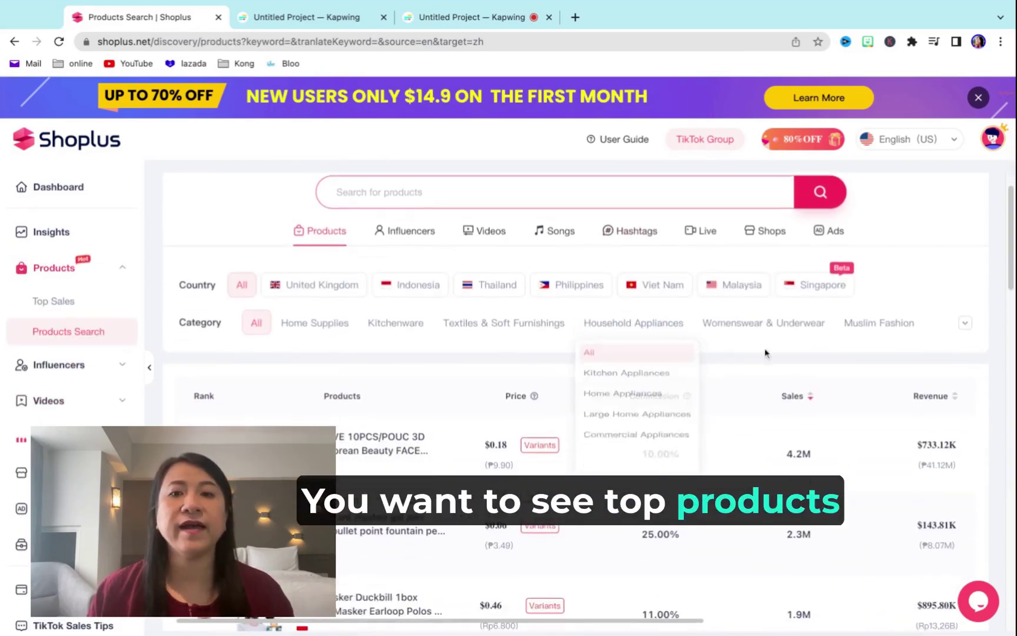
- Filter products to Malaysia and Kitchenware and review the sales-ranked list
left_click(736, 297)
mouse_move(502, 334)
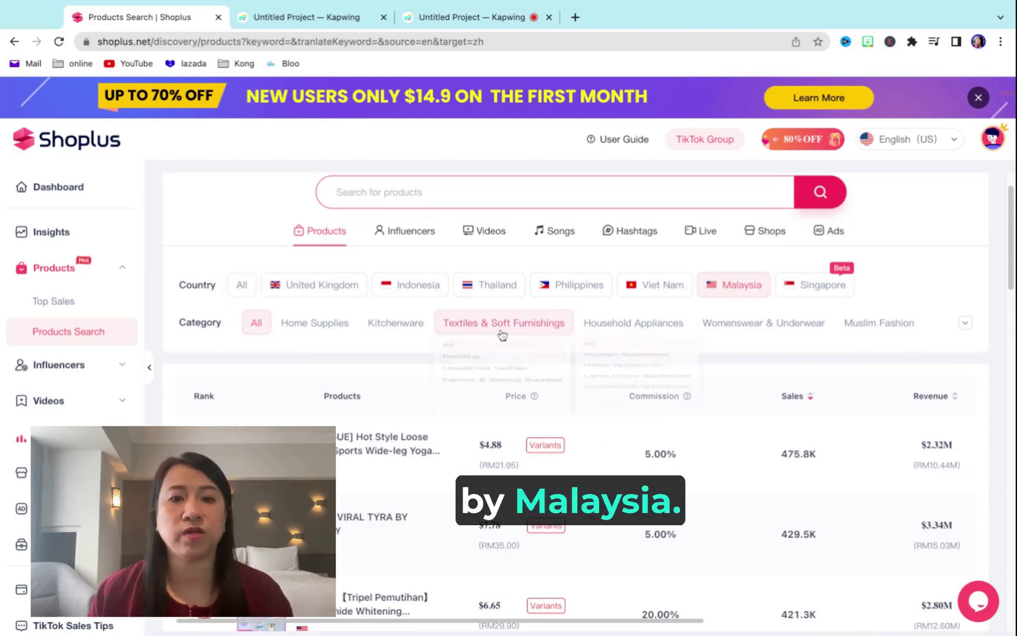
mouse_move(400, 327)
left_click(377, 358)
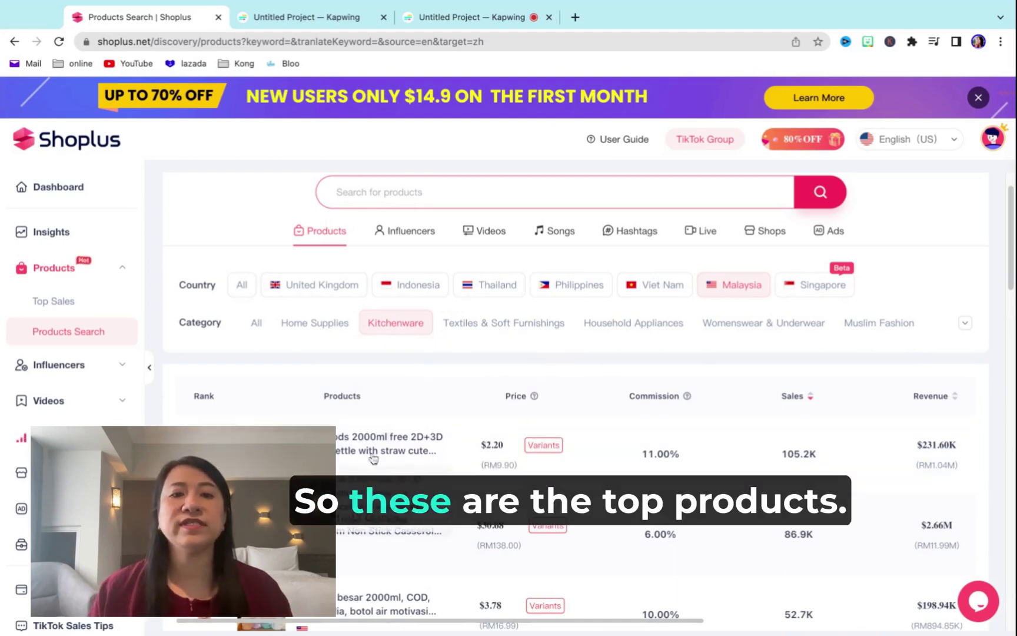
scroll(420, 394, "down", 1)
scroll(421, 394, "down", 3)
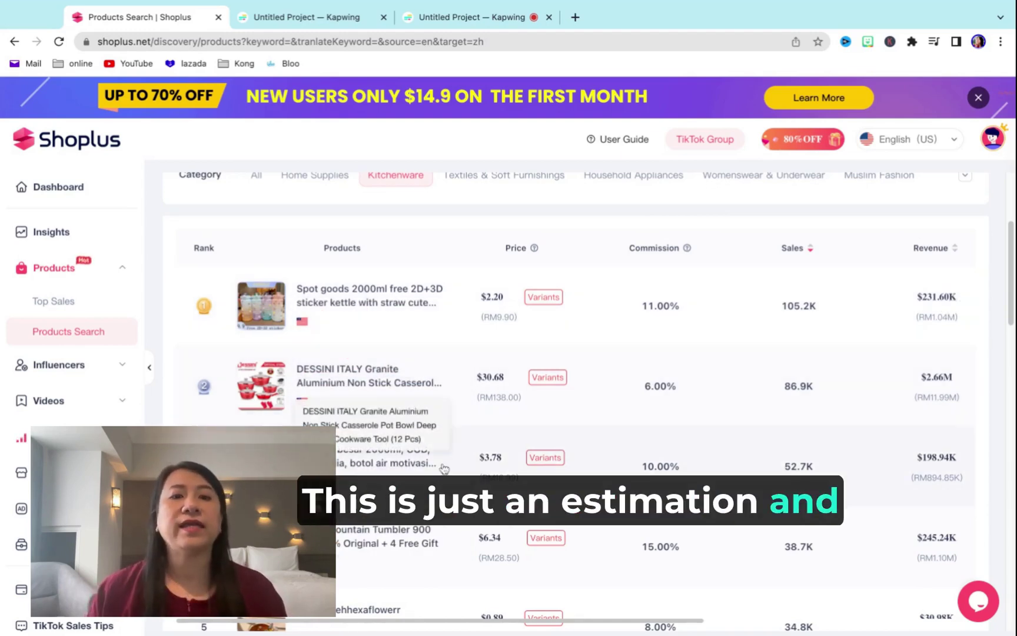
scroll(398, 420, "down", 1)
scroll(397, 420, "up", 4)
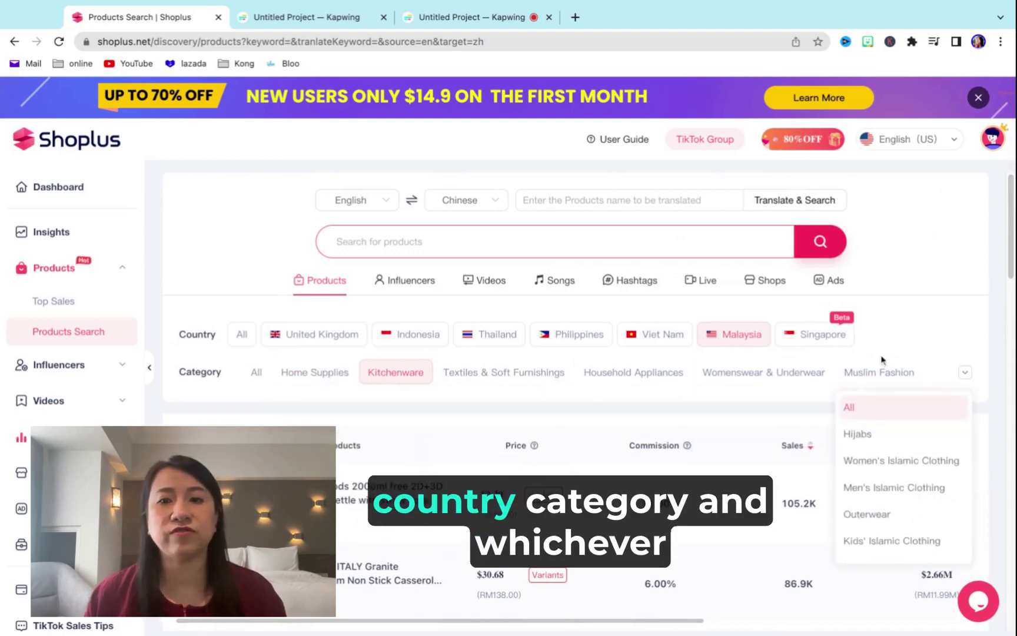
mouse_move(854, 362)
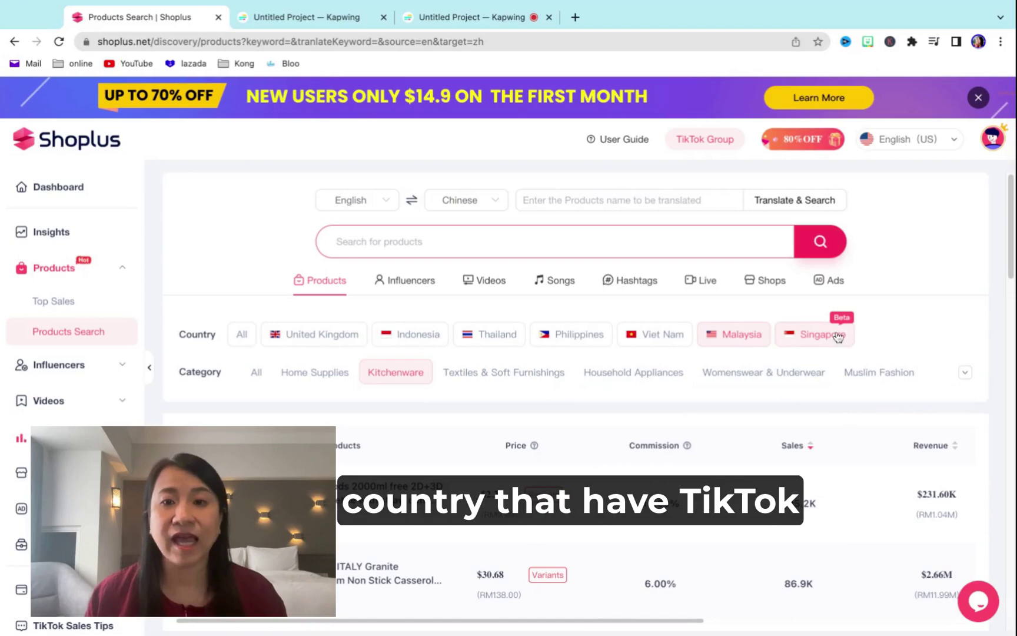
- Switch to Live search and filter streams to Malaysia and Muslim Fashion
left_click(706, 285)
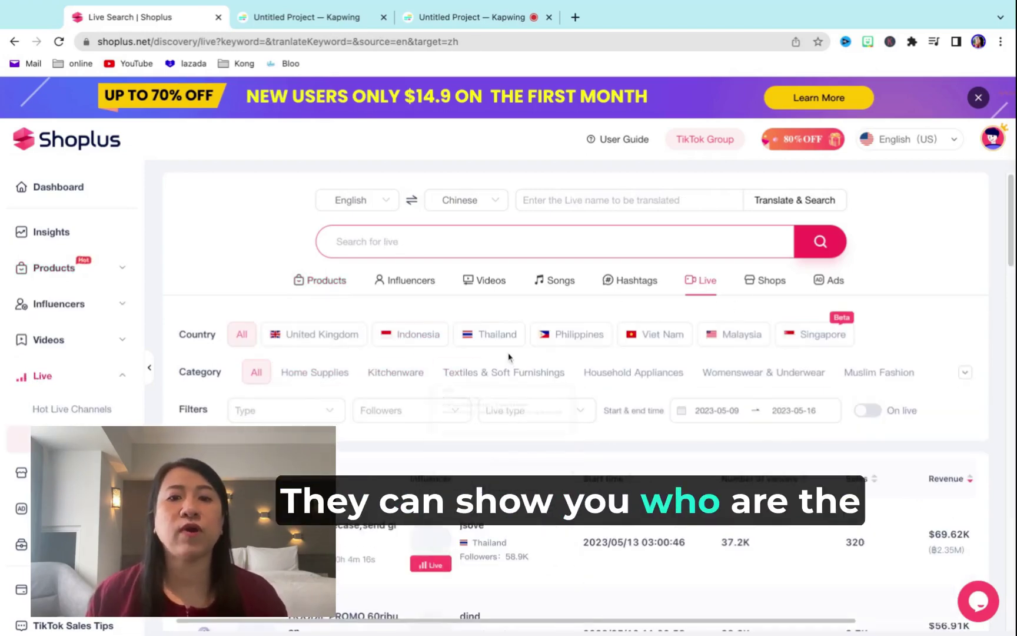
left_click(736, 334)
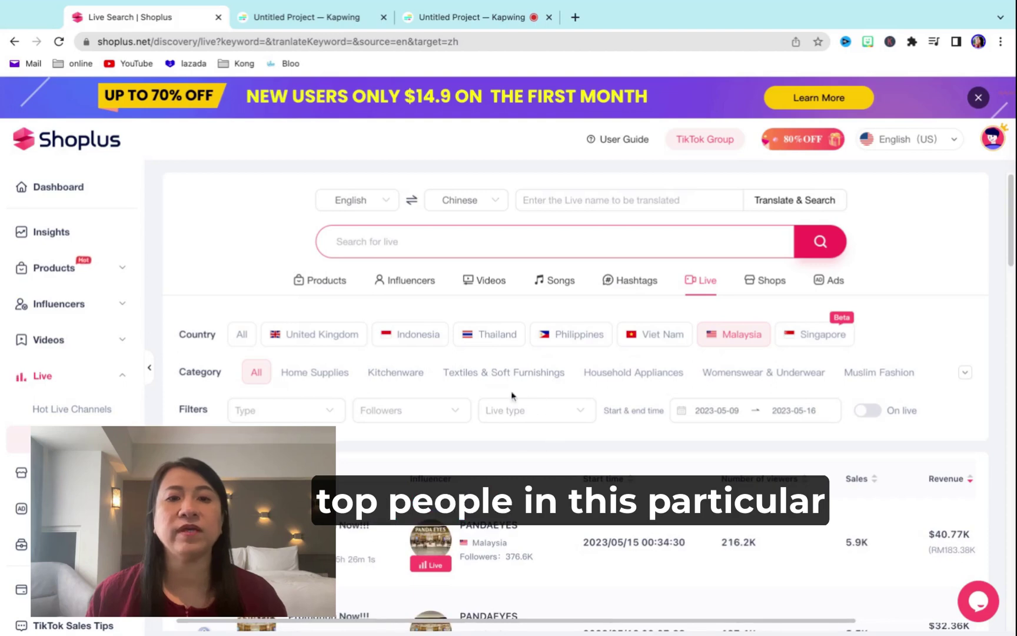
mouse_move(644, 375)
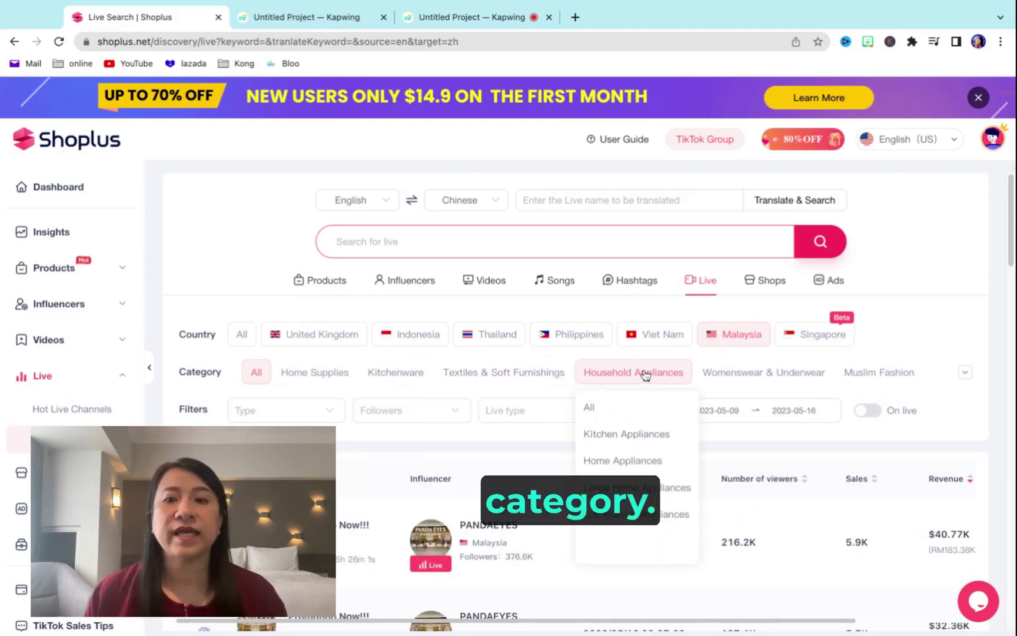
left_click(877, 371)
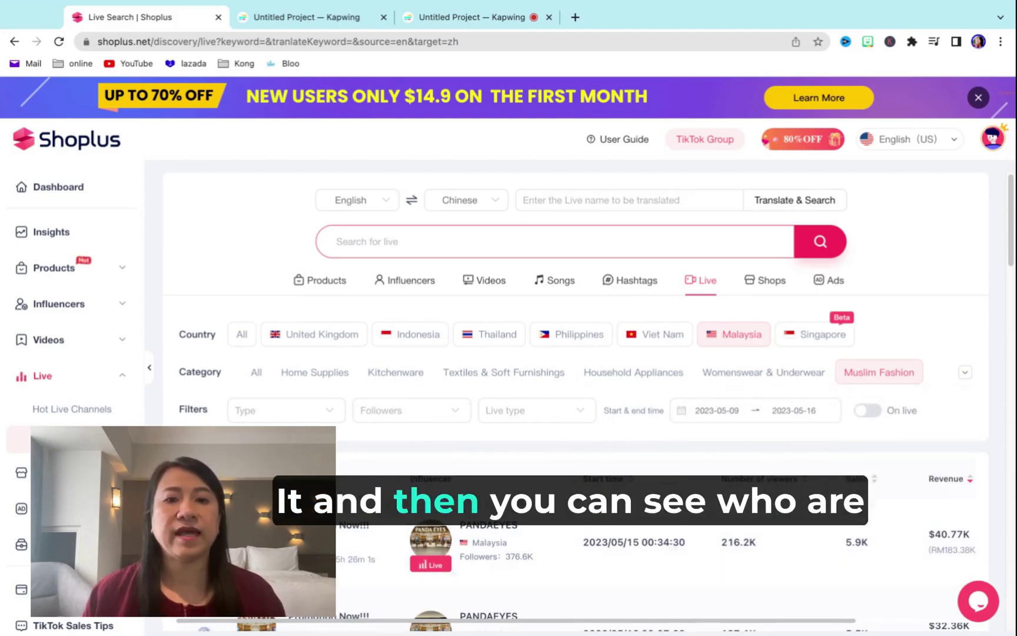
scroll(572, 440, "down", 4)
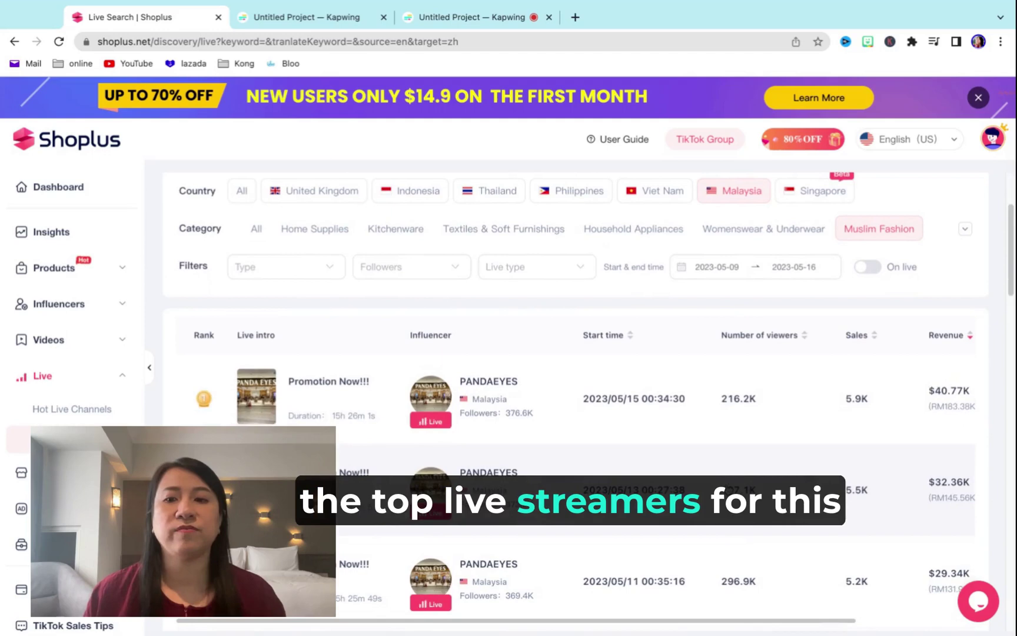
scroll(554, 456, "up", 3)
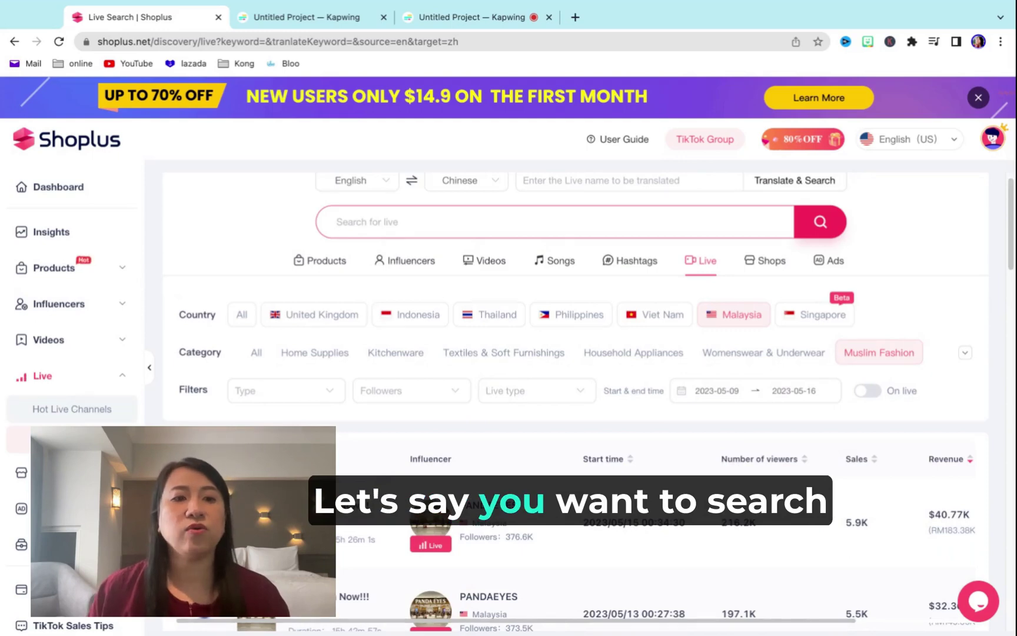
scroll(63, 341, "down", 1)
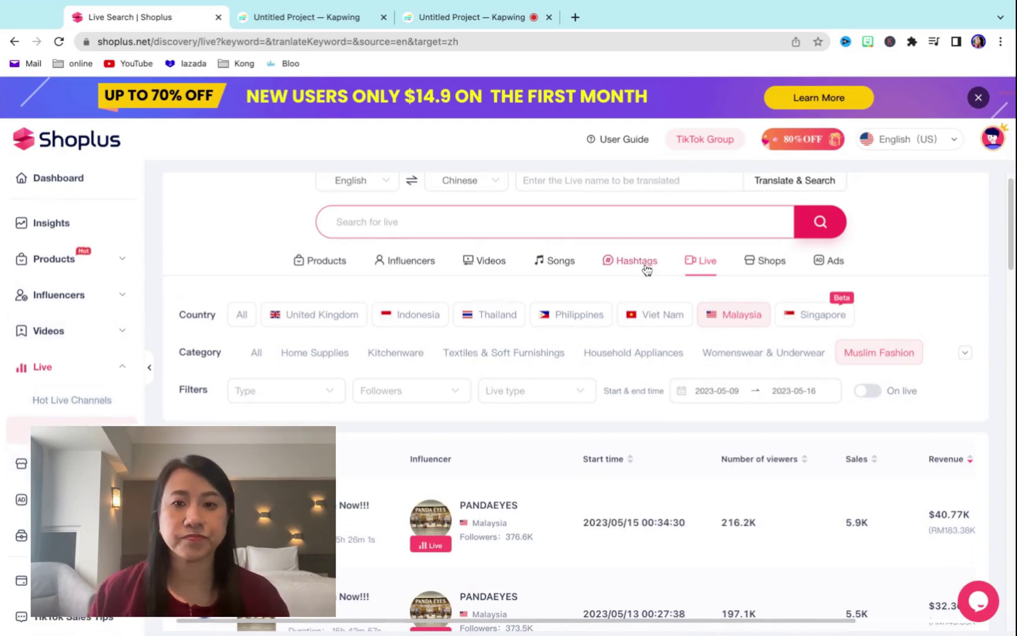
left_click(47, 463)
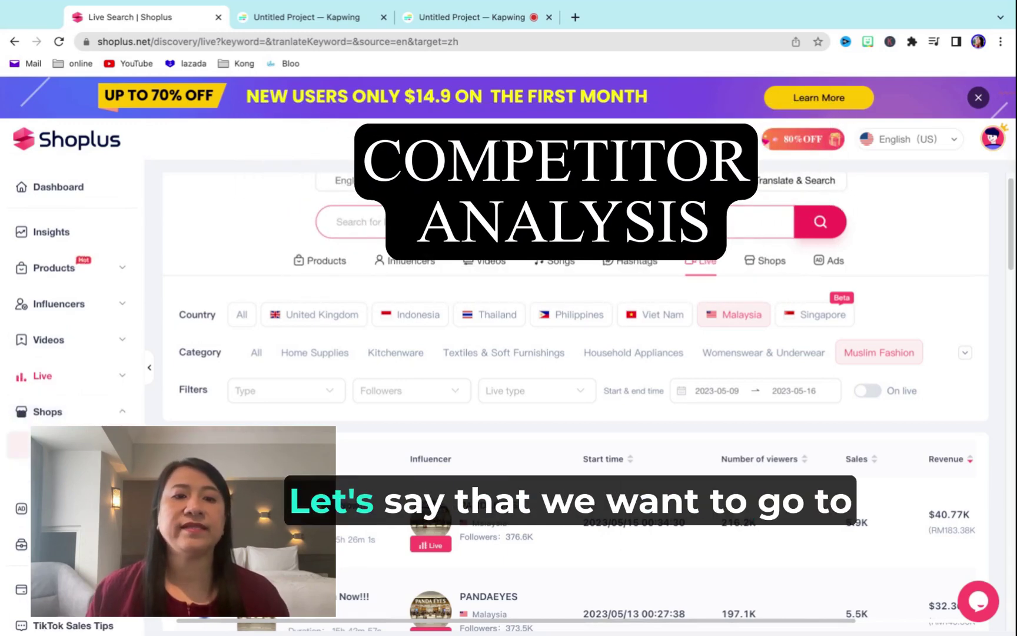
- Open the trending shops ranking filtered to Muslim Fashion
left_click(58, 444)
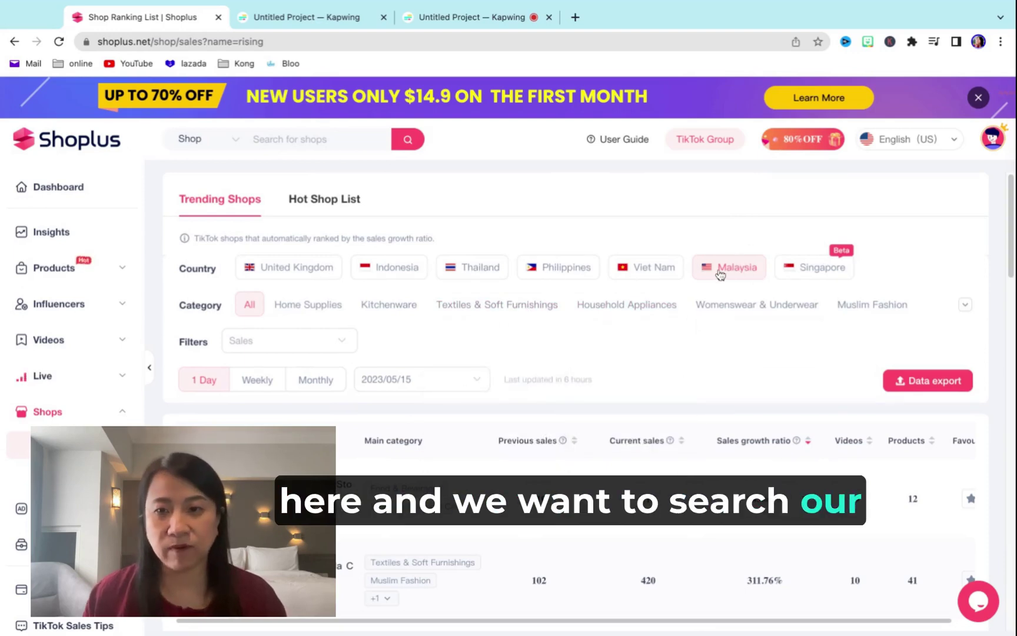
mouse_move(756, 311)
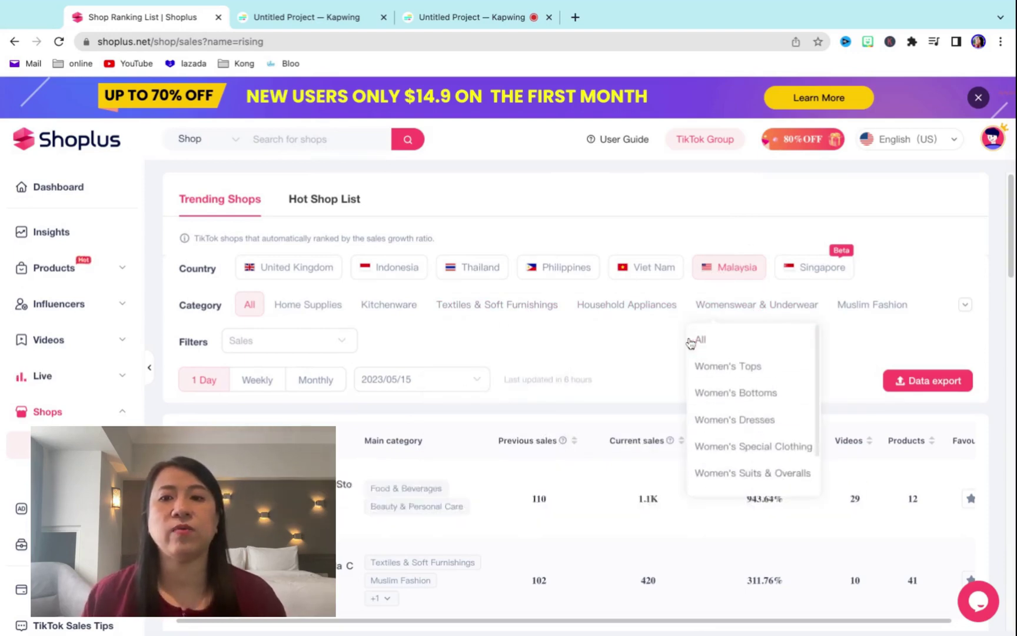
mouse_move(864, 322)
left_click(845, 339)
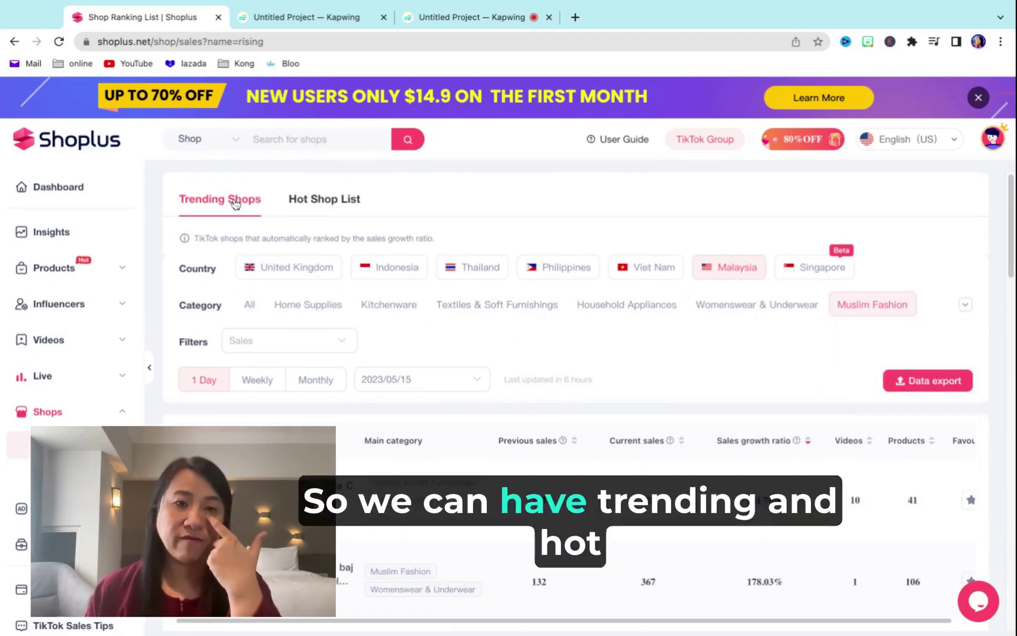
- Switch to the Hot Shop List for Muslim Fashion and open OFVOGUE's shop detail
left_click(352, 203)
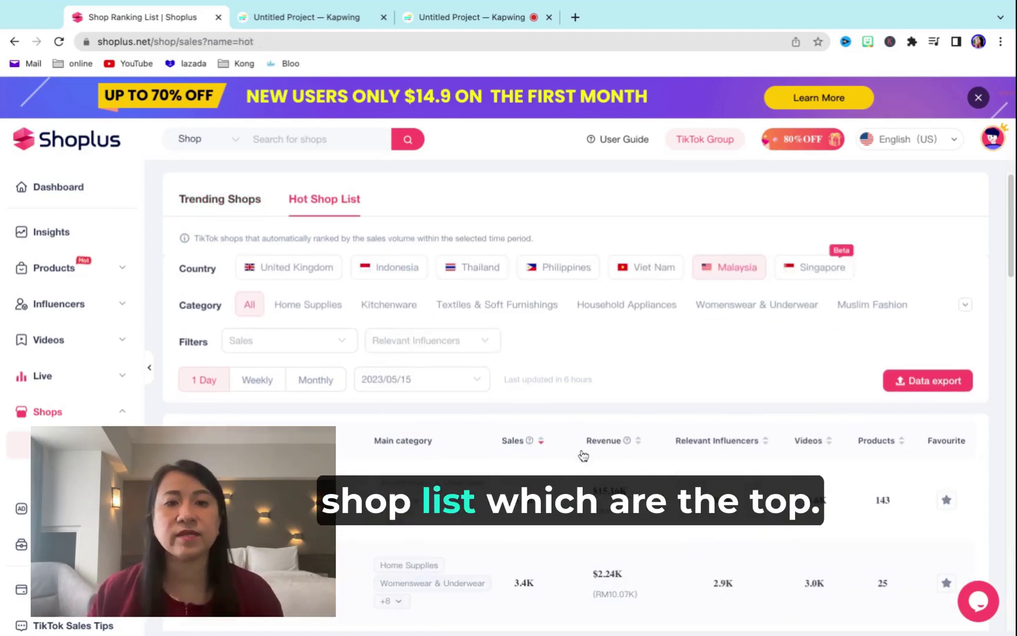
mouse_move(915, 312)
left_click(843, 340)
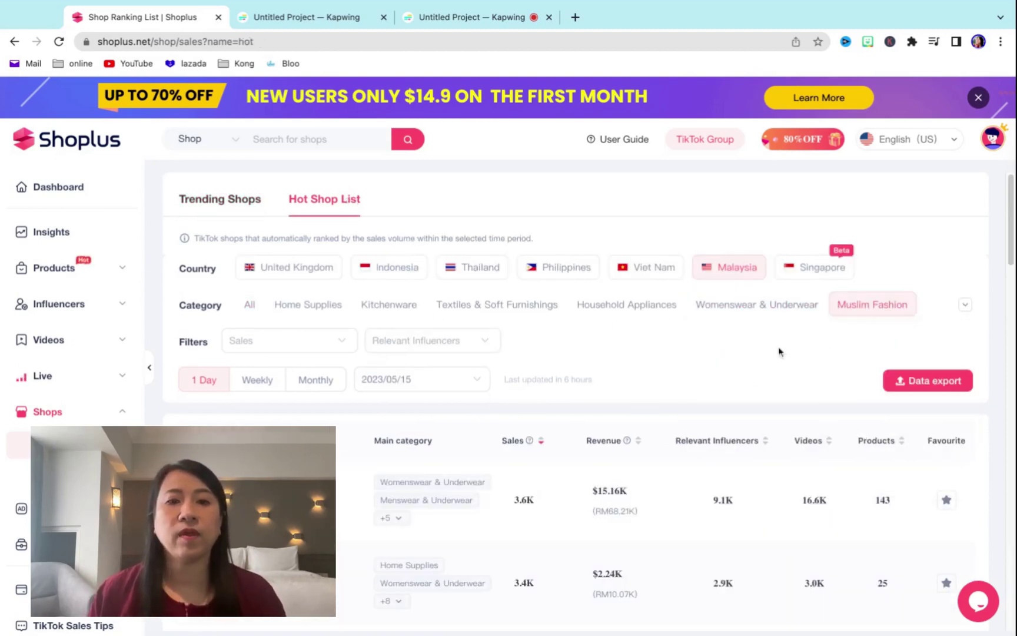
scroll(713, 358, "down", 1)
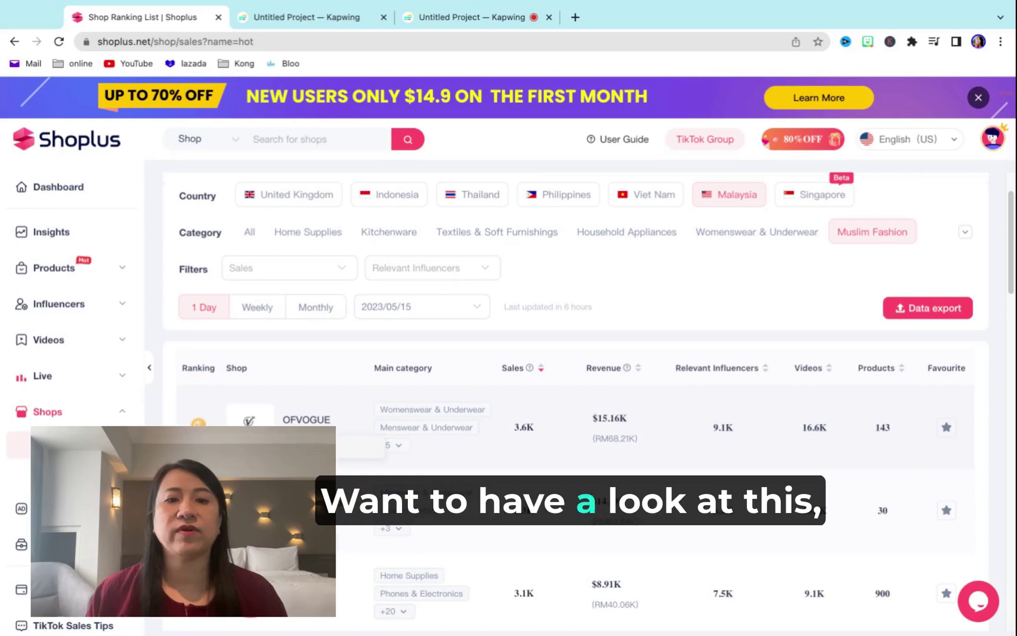
left_click(308, 420)
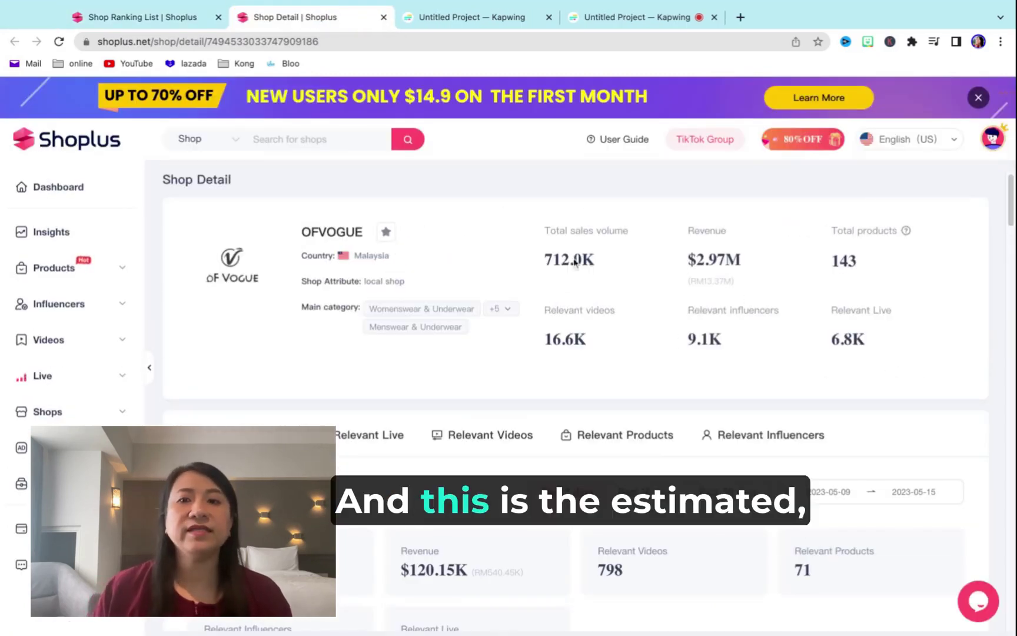
- Review OFVOGUE's Statistics and Live Streaming List, then show its linked influencers
scroll(824, 347, "down", 5)
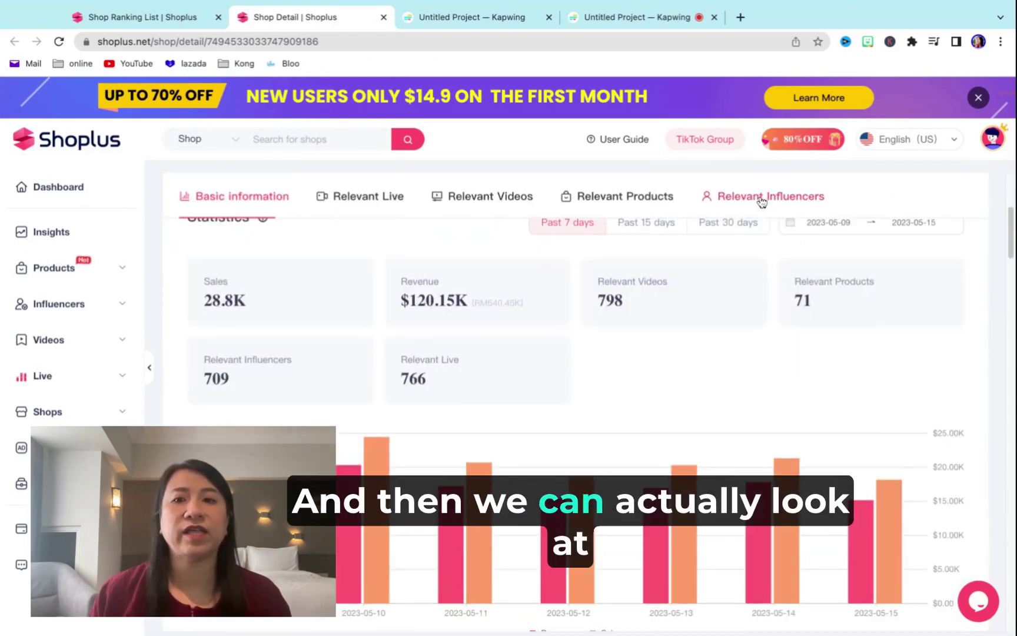
scroll(546, 375, "down", 10)
scroll(545, 375, "down", 10)
scroll(454, 363, "up", 2)
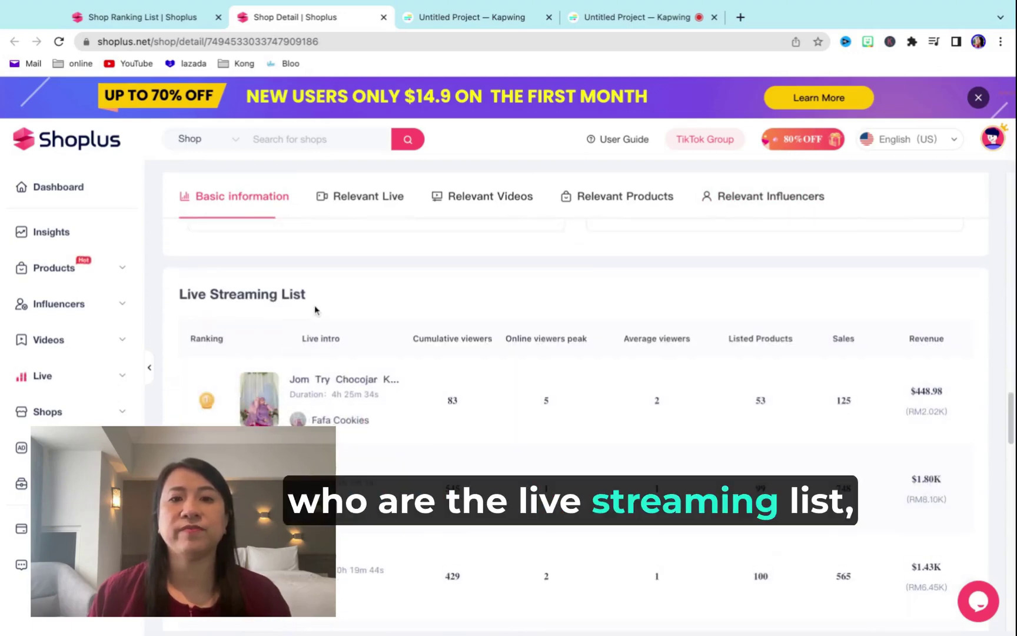
scroll(657, 386, "up", 15)
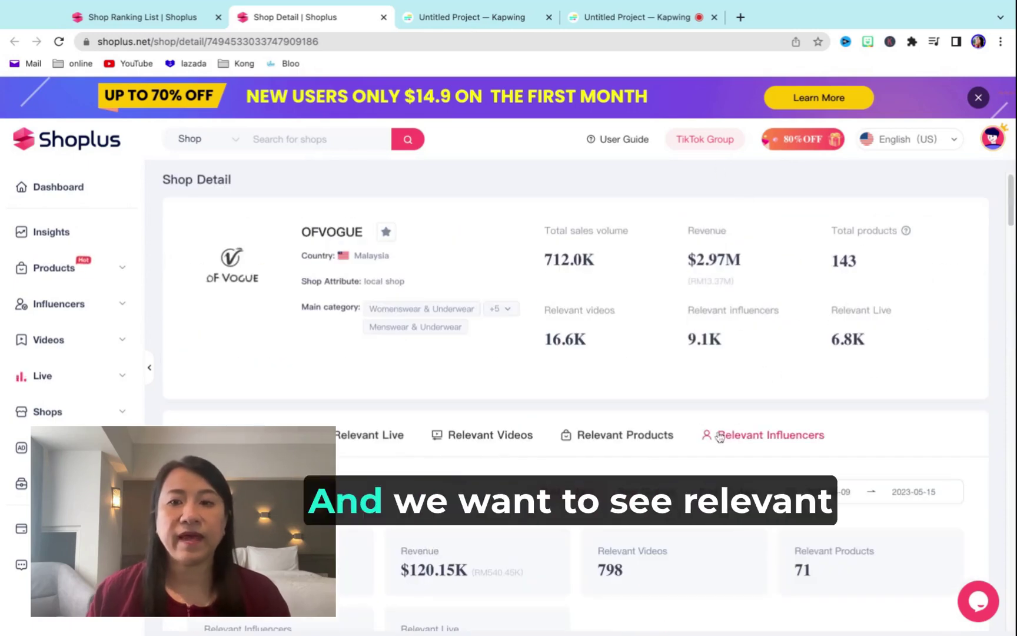
left_click(730, 436)
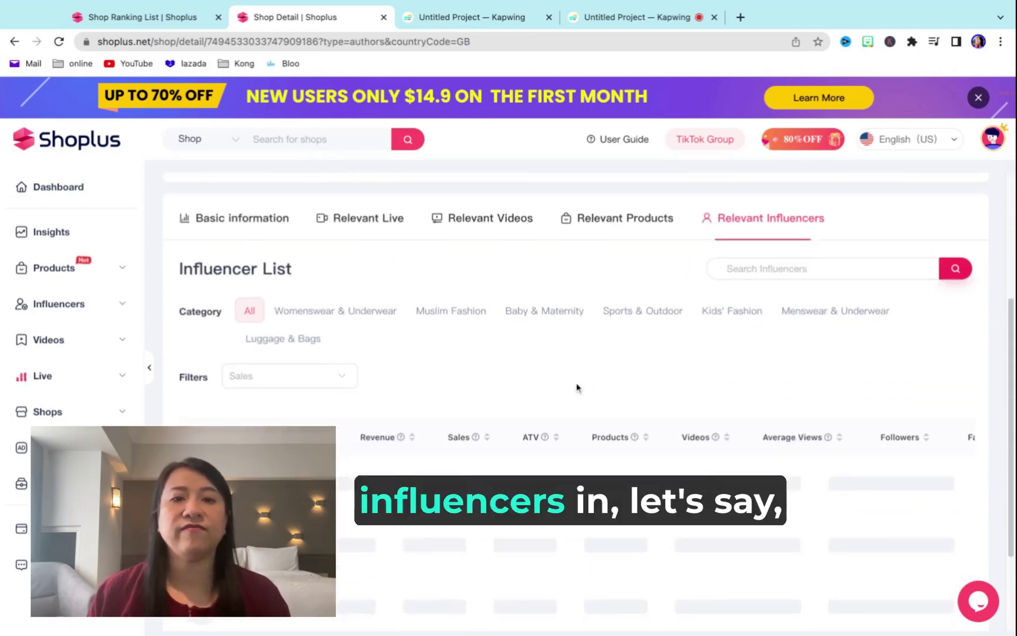
- Filter OFVOGUE's relevant influencers to Sports & Outdoor and scroll the influencer table
mouse_move(824, 313)
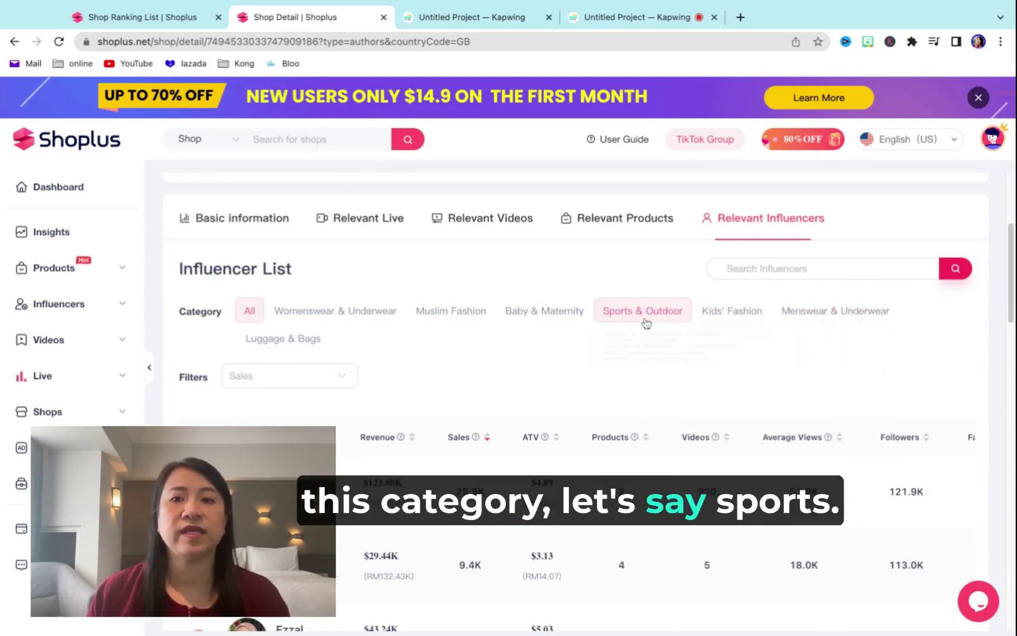
left_click(609, 347)
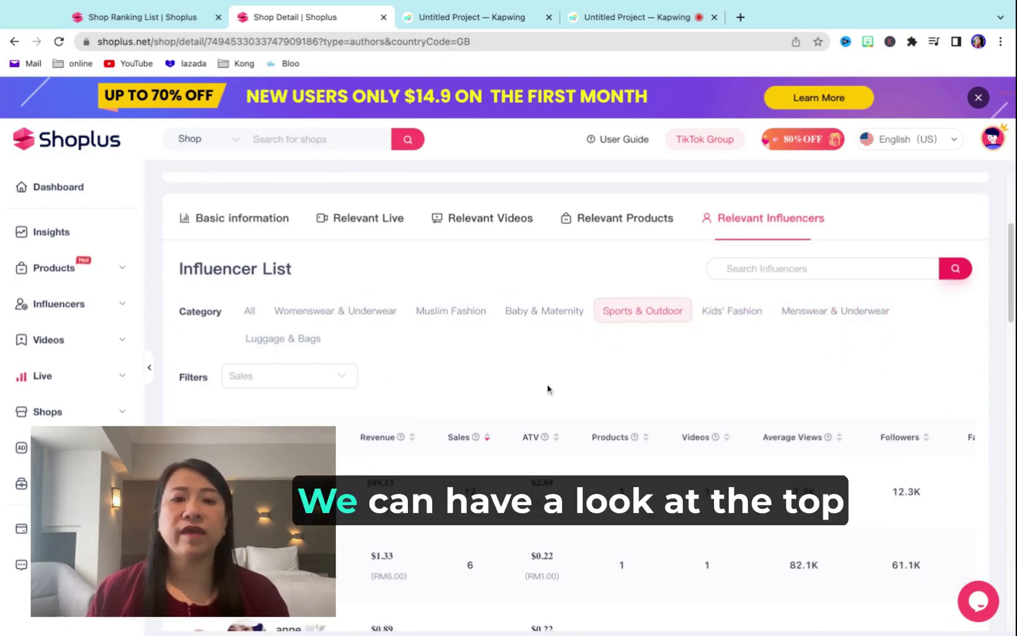
scroll(541, 390, "down", 2)
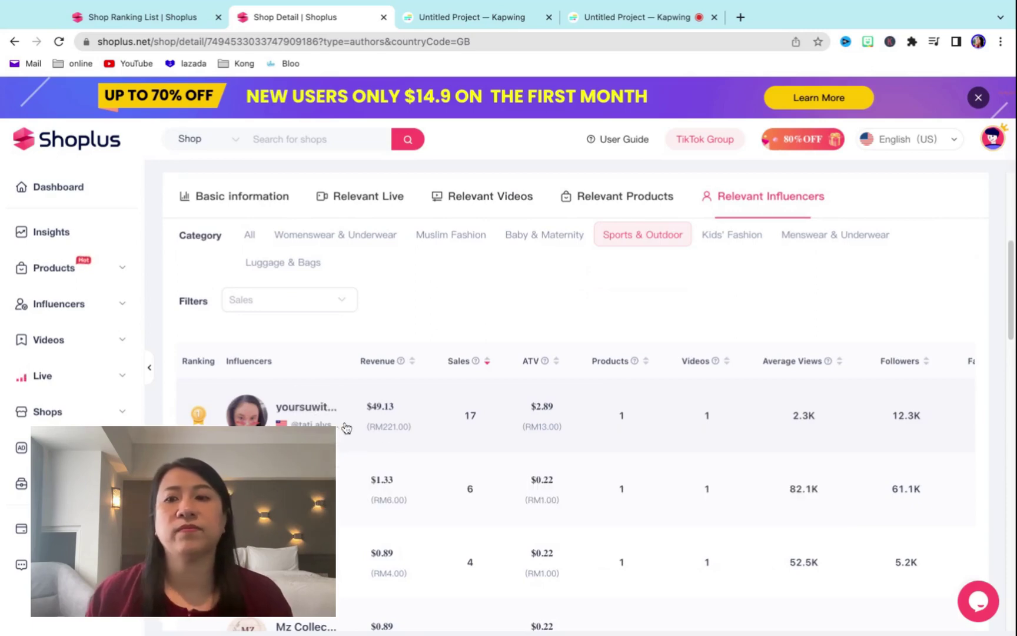
scroll(574, 339, "up", 2)
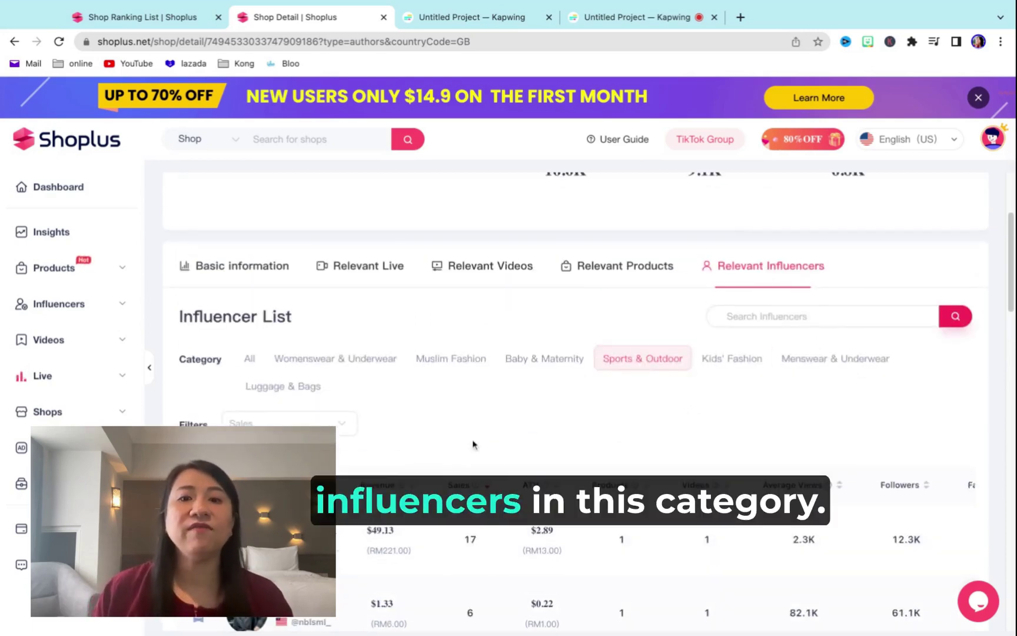
scroll(472, 442, "down", 4)
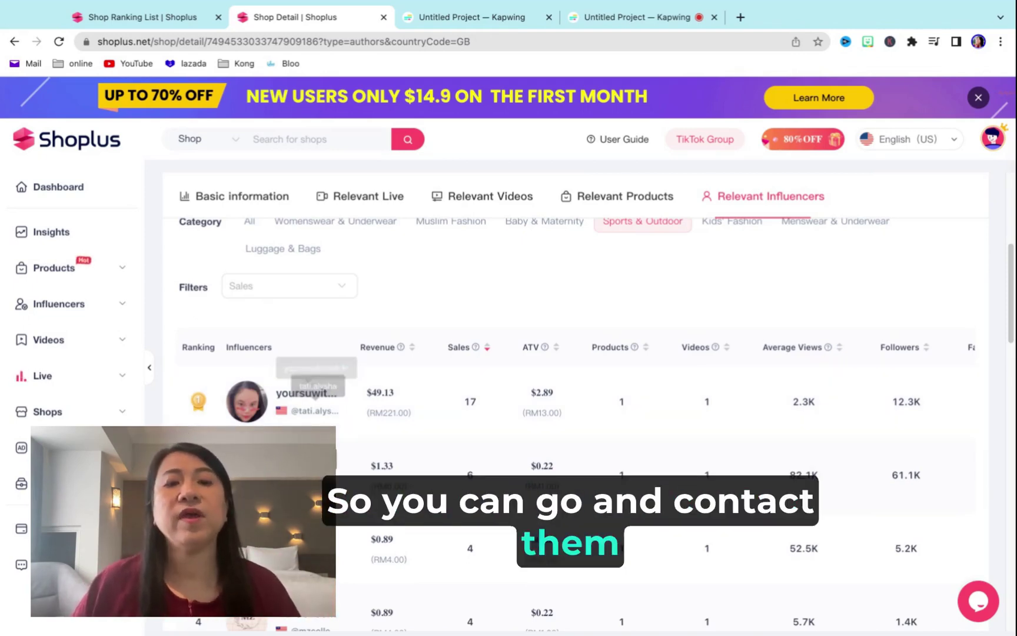
scroll(672, 415, "down", 1)
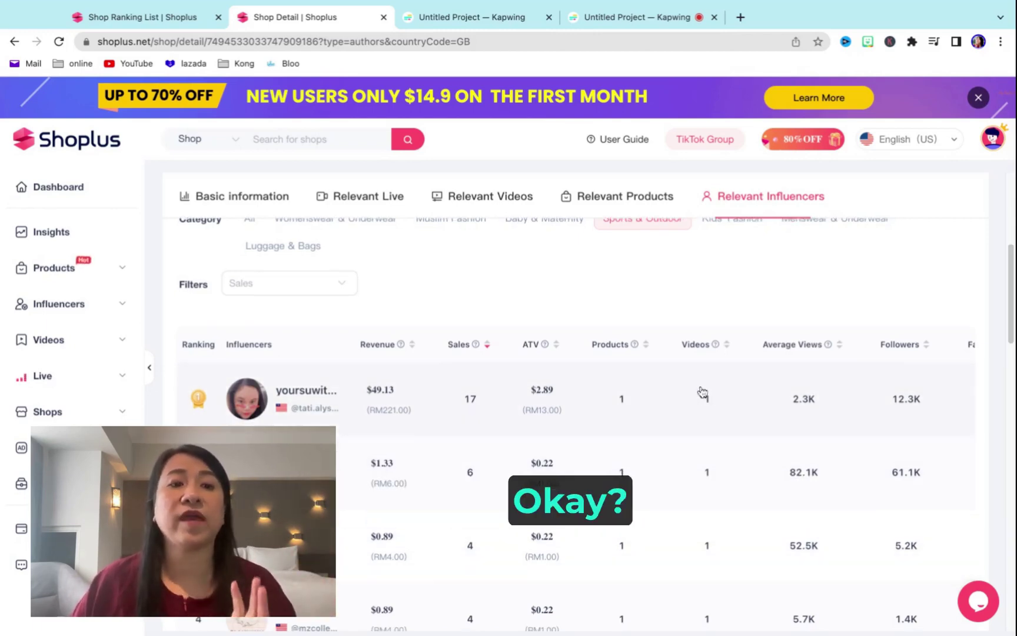
left_click(40, 346)
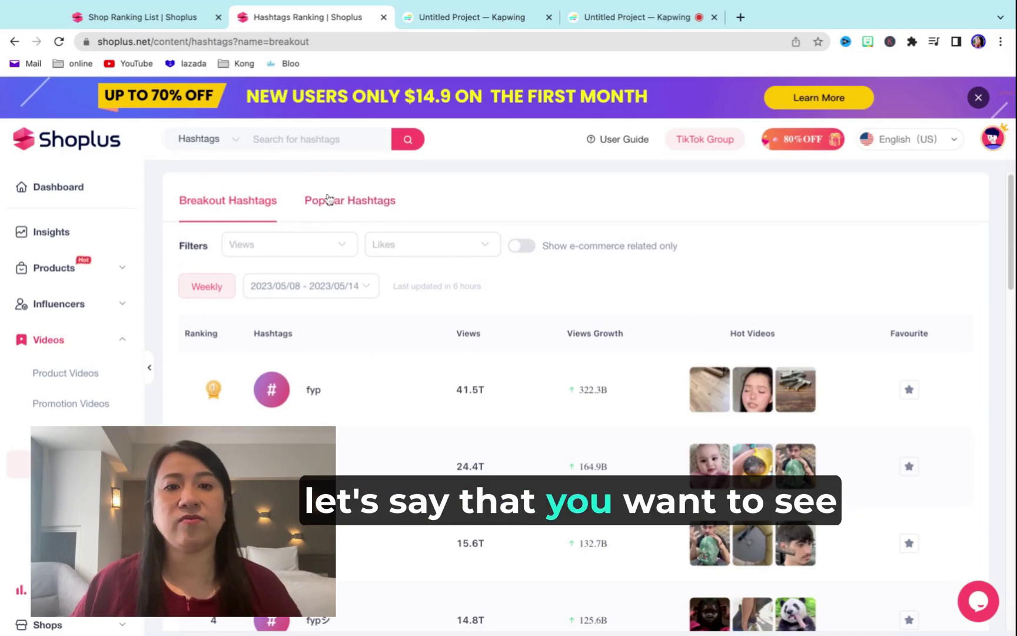
- Switch to Popular Hashtags and scroll through the top-ranked entries
left_click(329, 200)
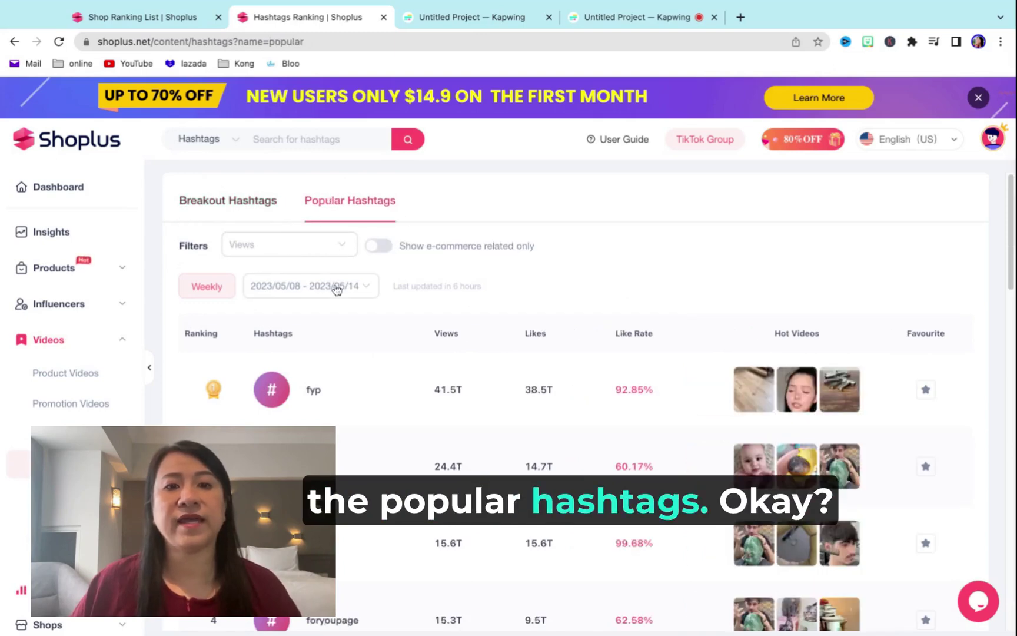
scroll(464, 463, "down", 7)
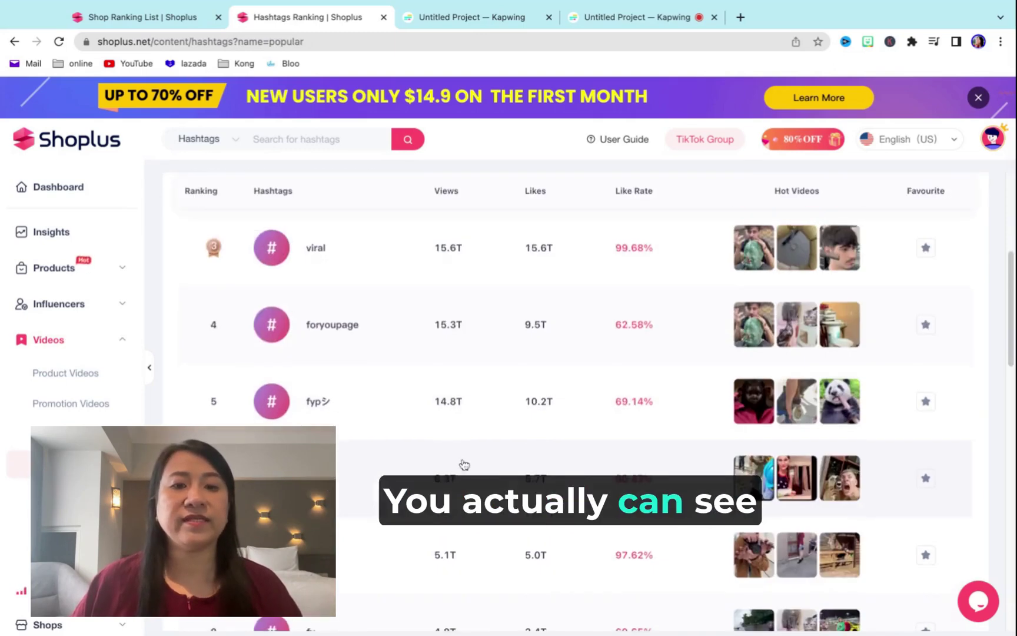
scroll(588, 400, "down", 4)
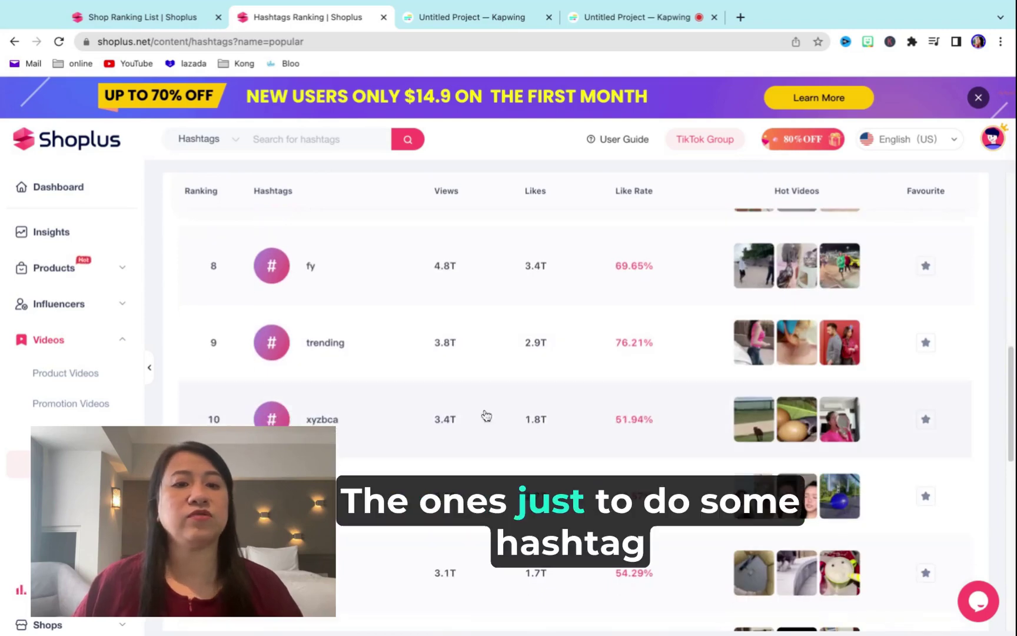
scroll(83, 470, "down", 2)
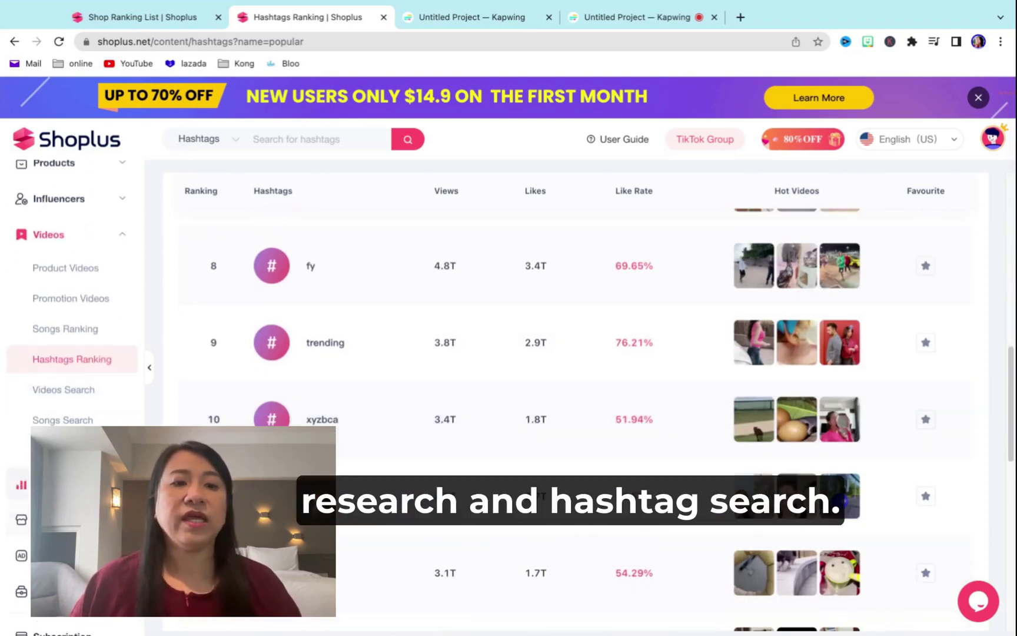
left_click(65, 451)
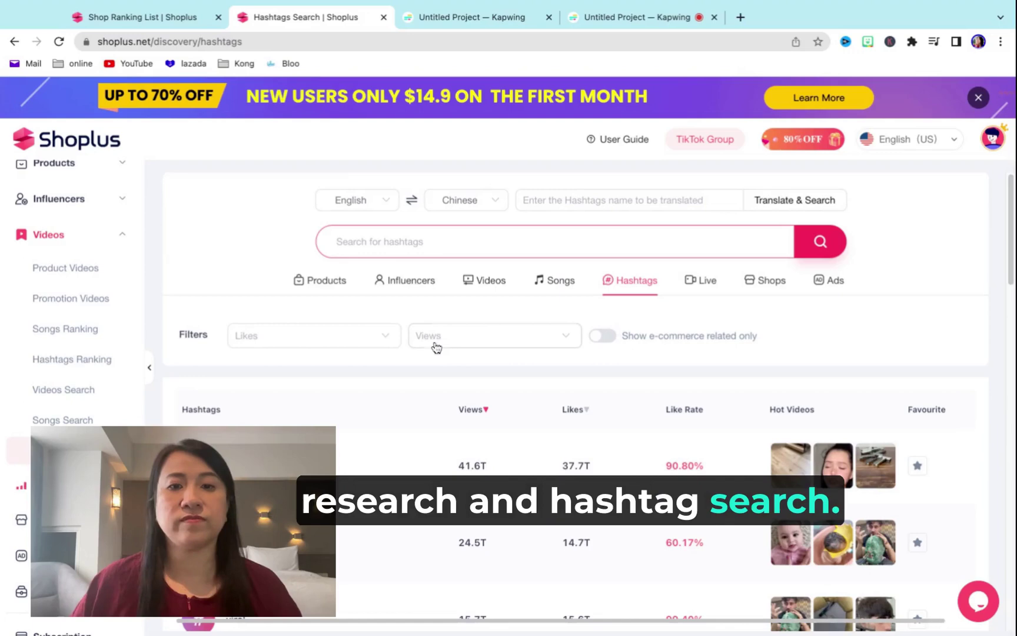
- Search hashtags for 'muslim fashion' and toggle the e-commerce-only filter on and off
left_click(470, 247)
type("muslim f")
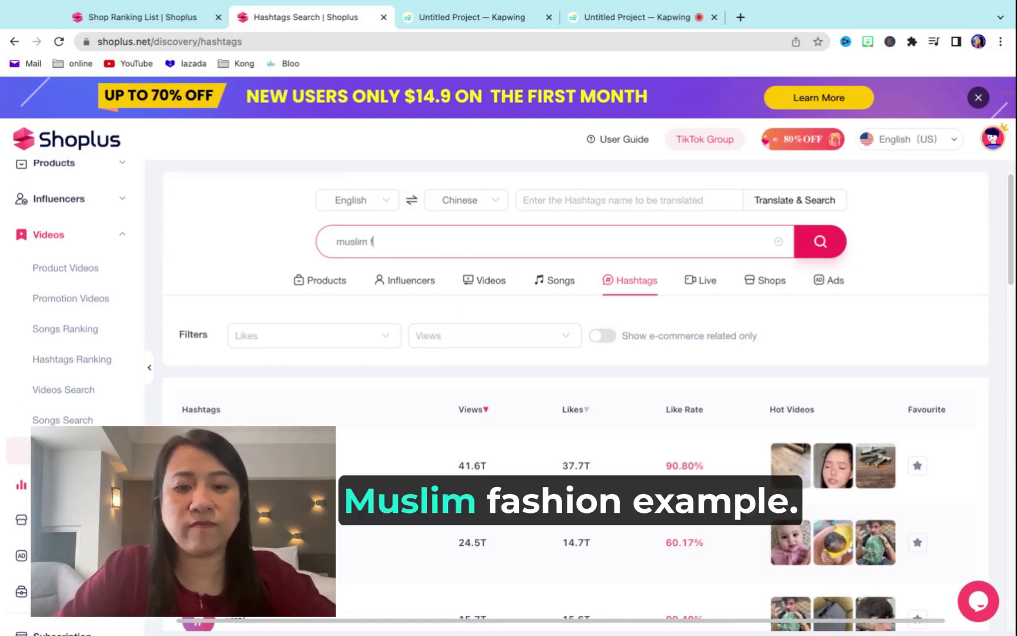
type("ashion")
key("Return")
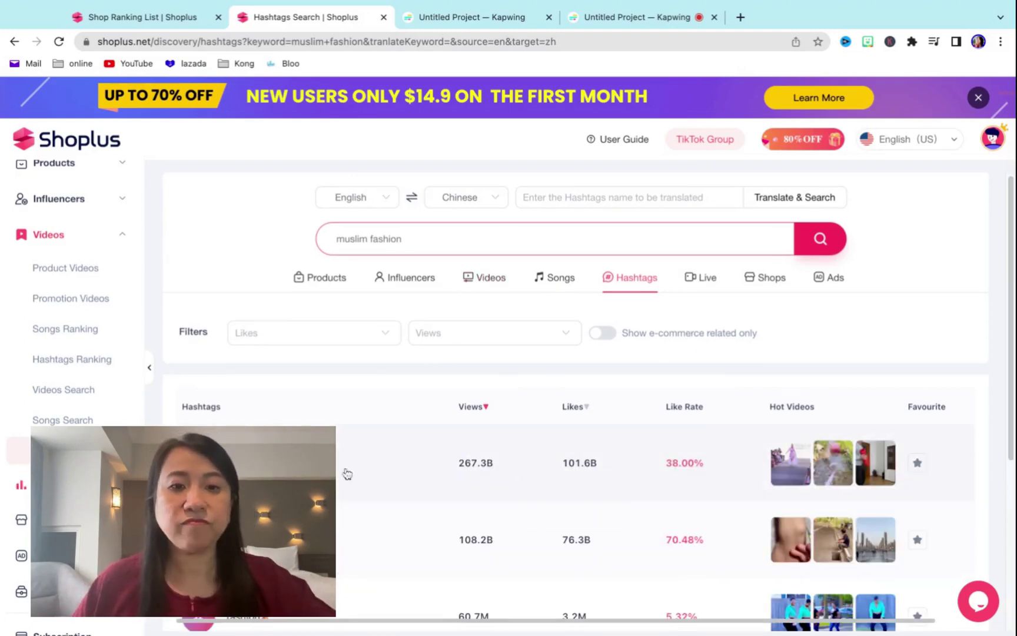
scroll(347, 474, "down", 5)
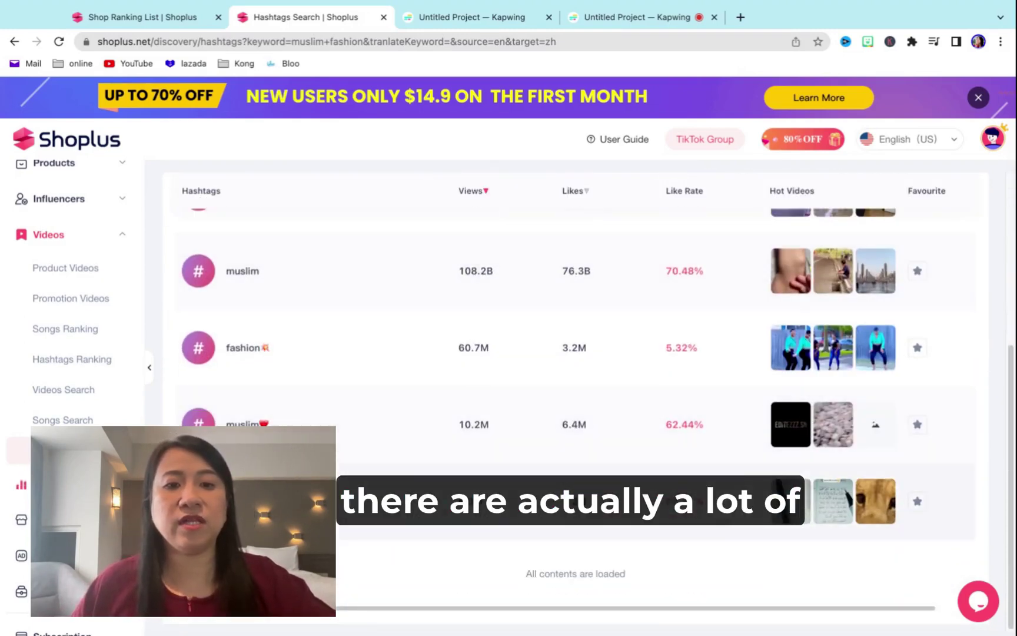
scroll(396, 407, "up", 5)
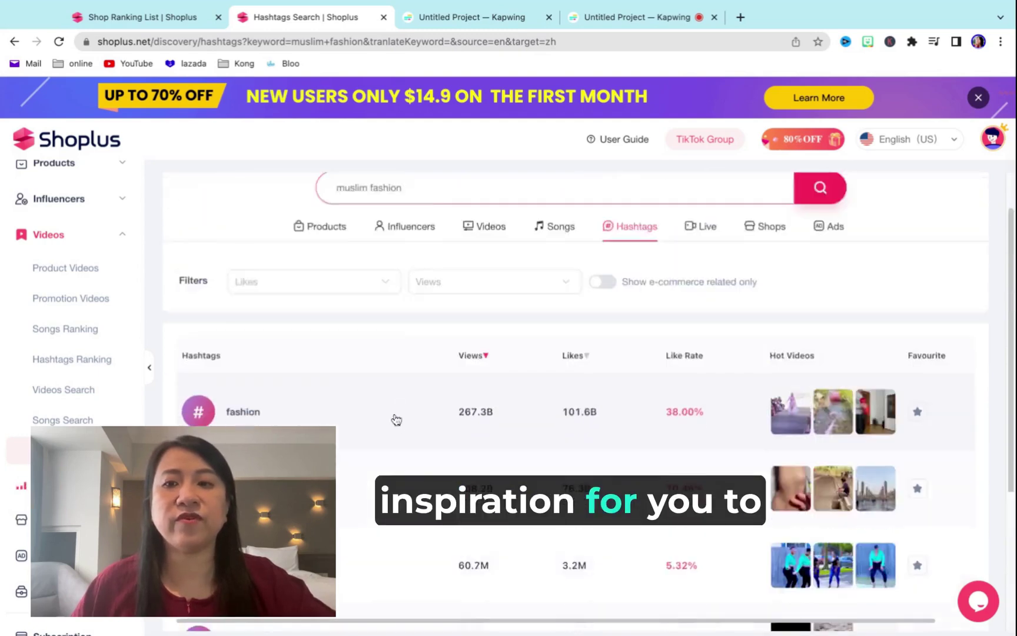
scroll(396, 419, "up", 1)
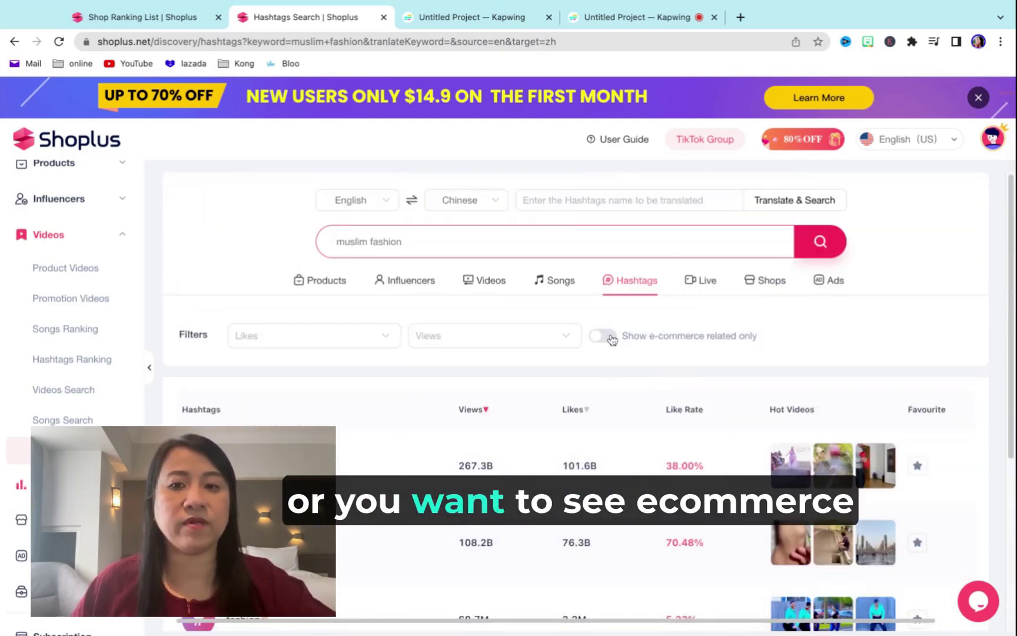
left_click(609, 338)
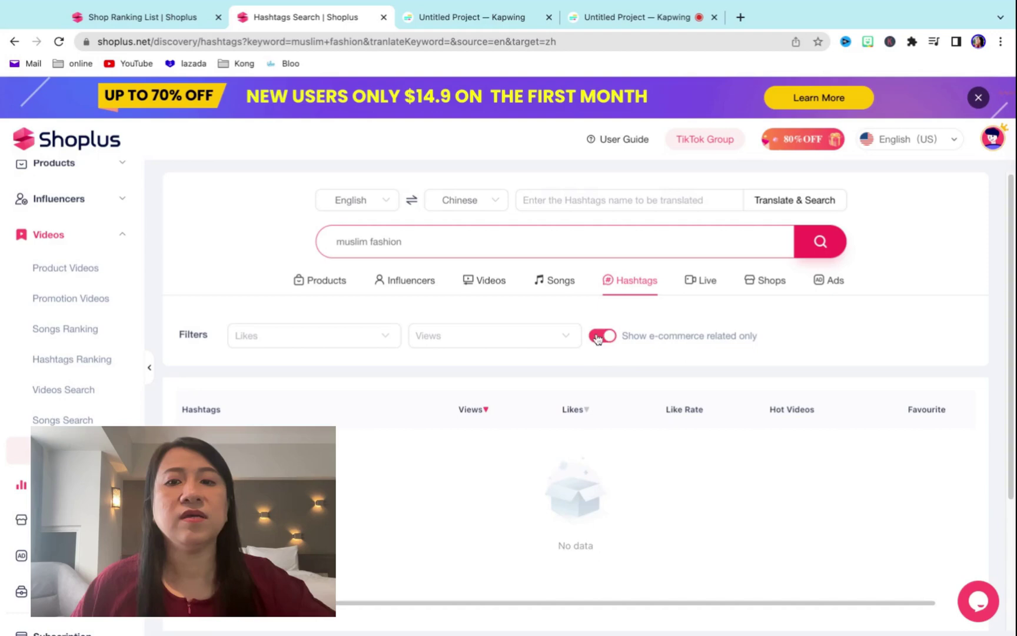
left_click(597, 338)
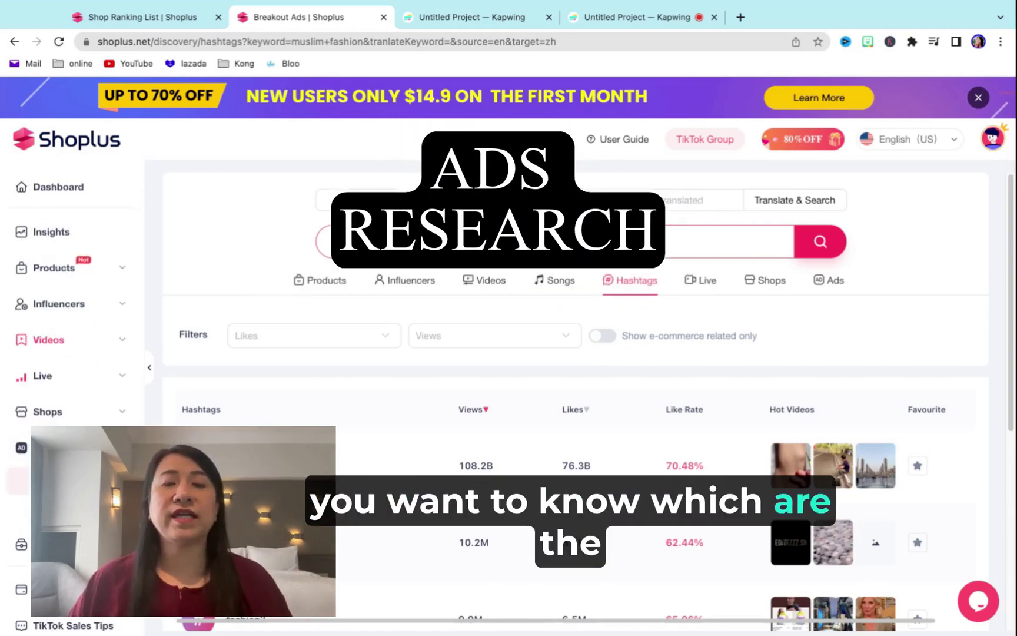
- Filter the daily Breakout Ads to Malaysia and scroll the impression growth list
scroll(787, 362, "down", 2)
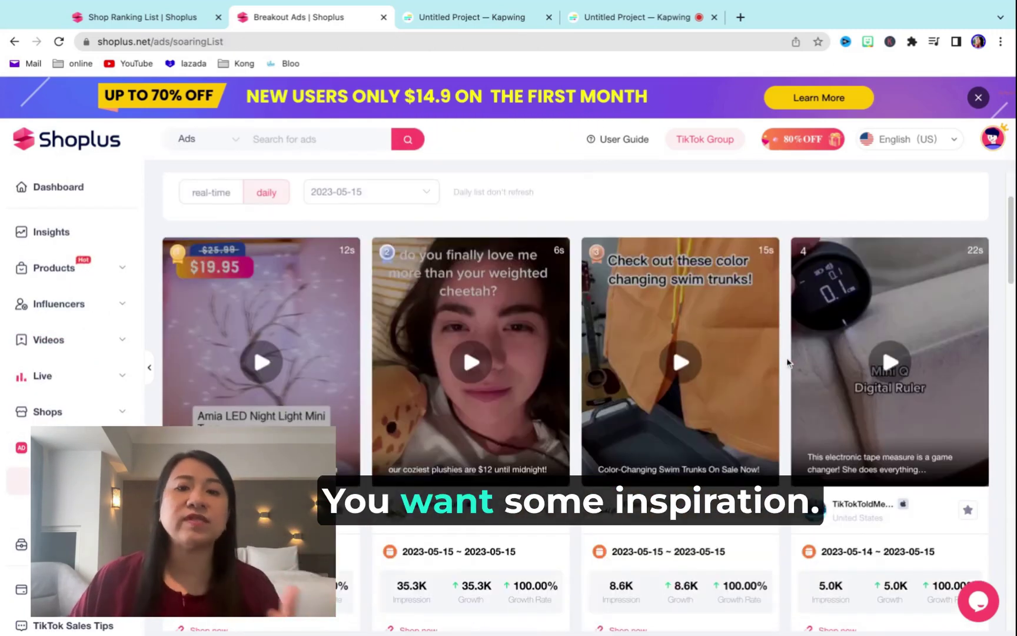
scroll(730, 345, "up", 2)
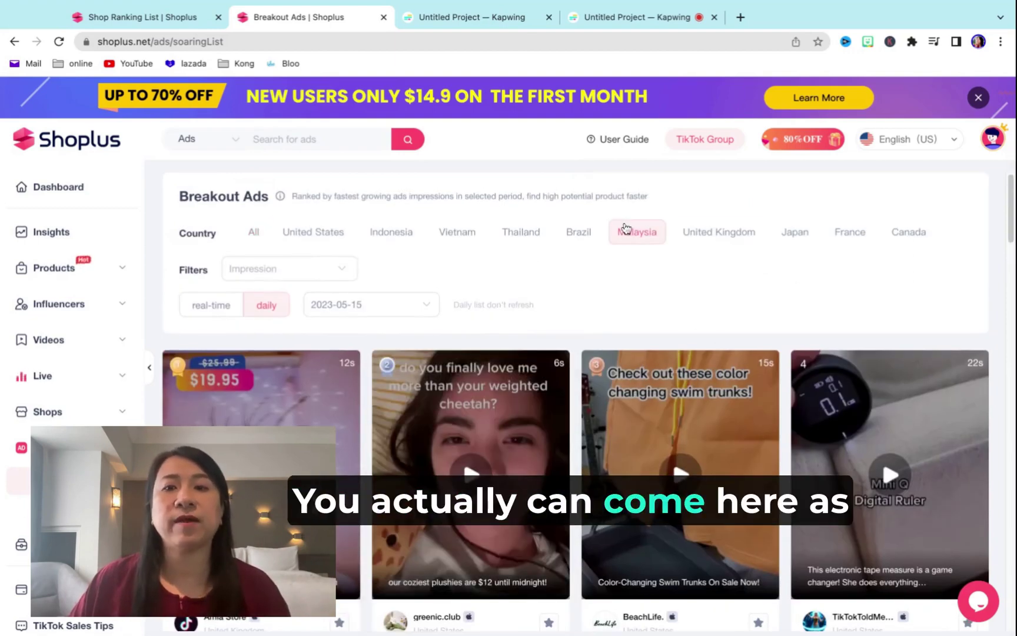
left_click(626, 230)
scroll(375, 462, "down", 2)
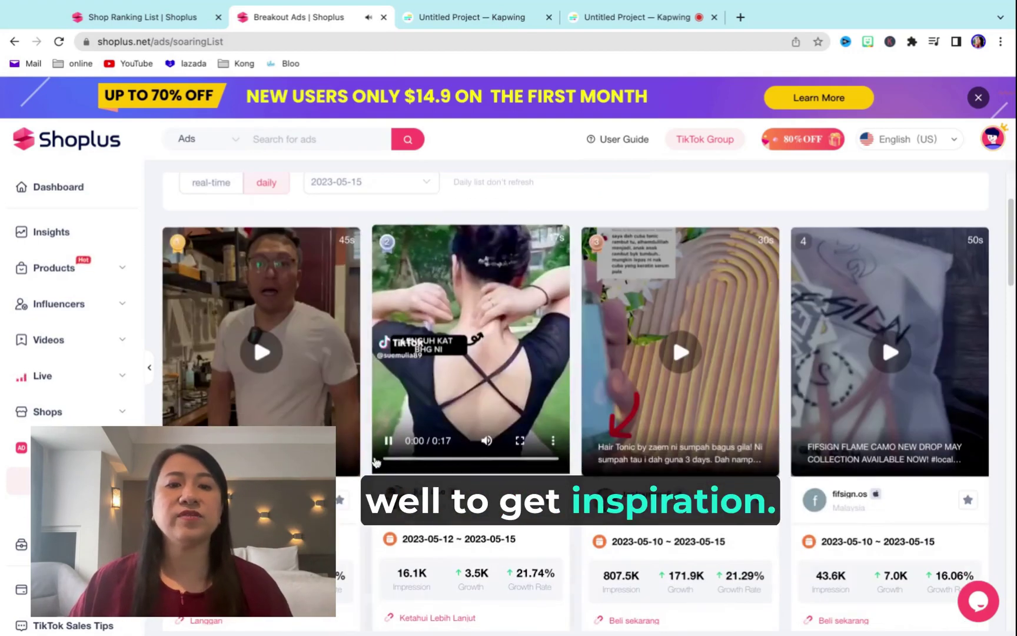